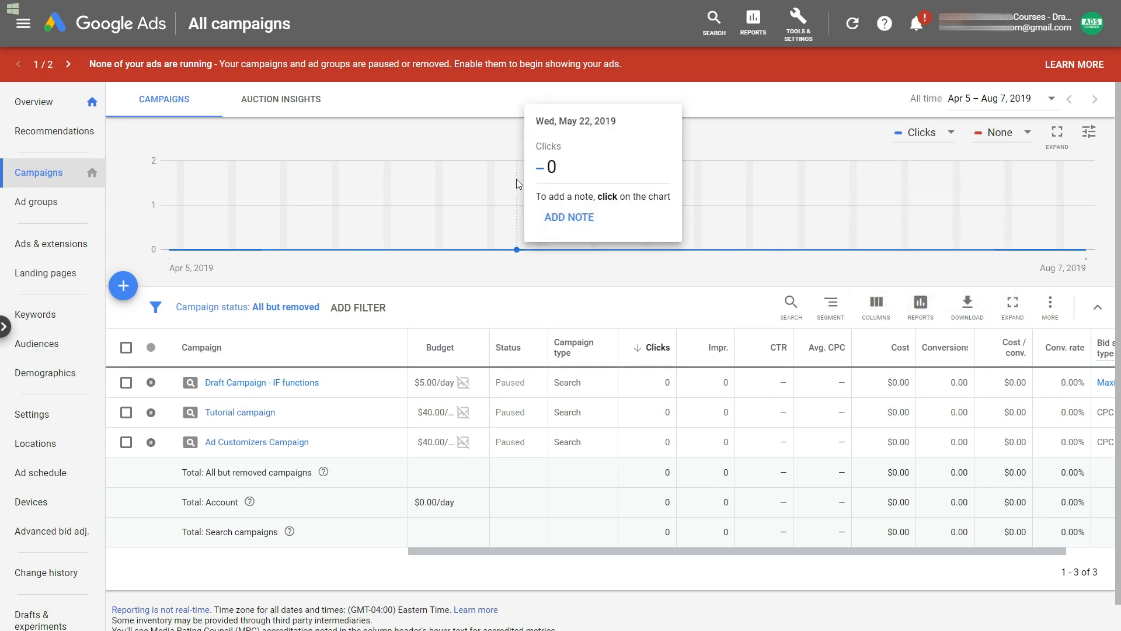
Step: Start creating a new call extension among the account's ad extensions
{"action": "left_click", "coordinate": [73, 244]}
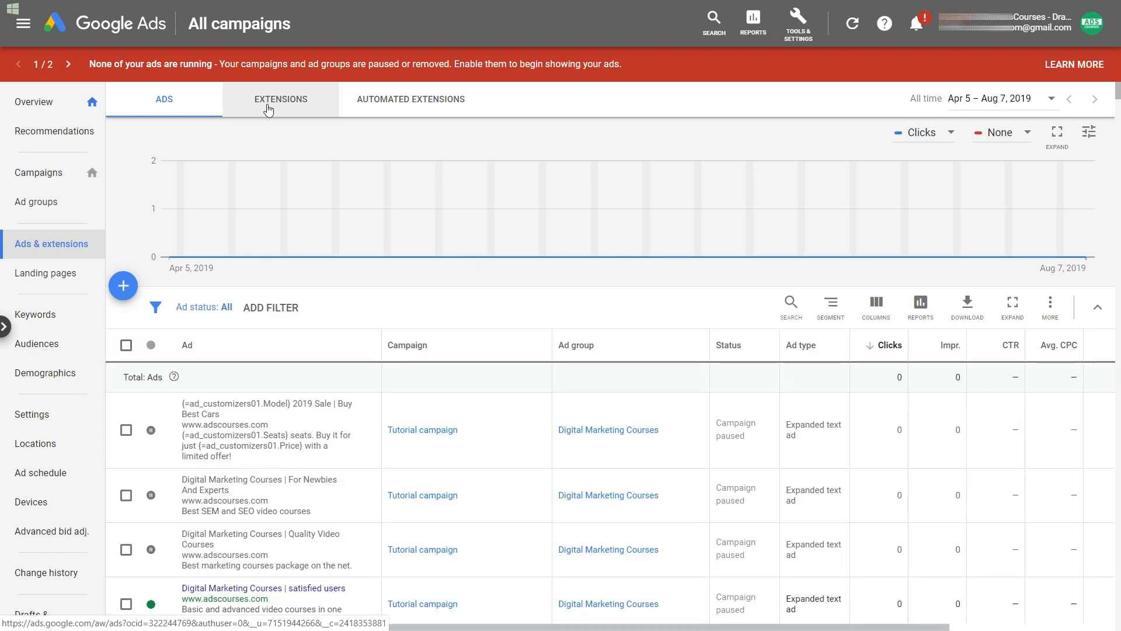
{"action": "left_click", "coordinate": [268, 108]}
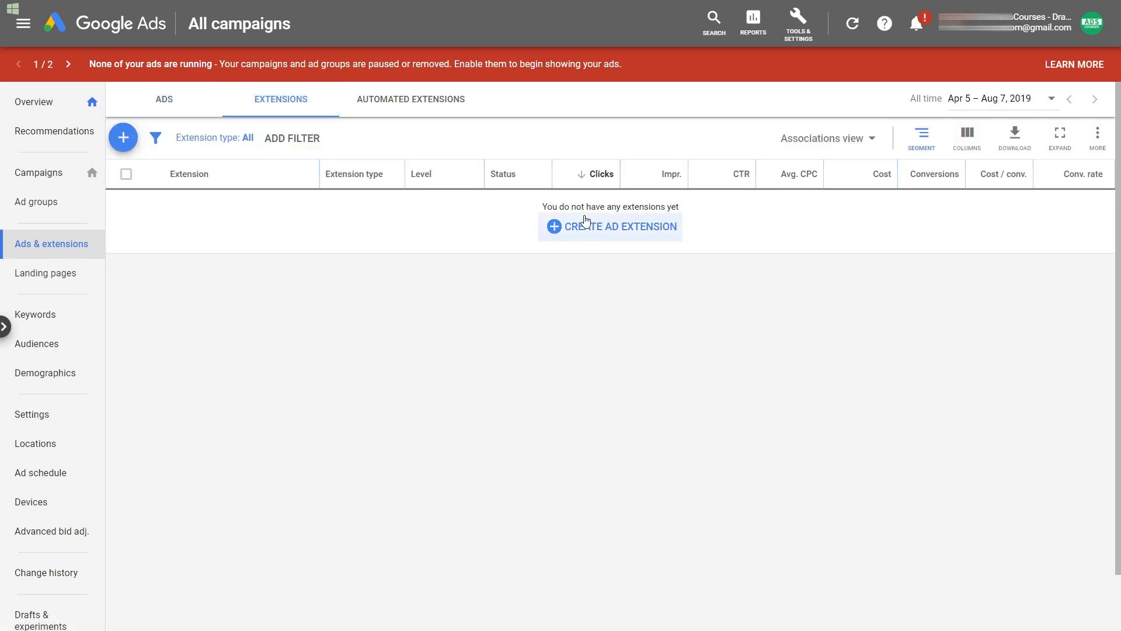
{"action": "left_click", "coordinate": [603, 233]}
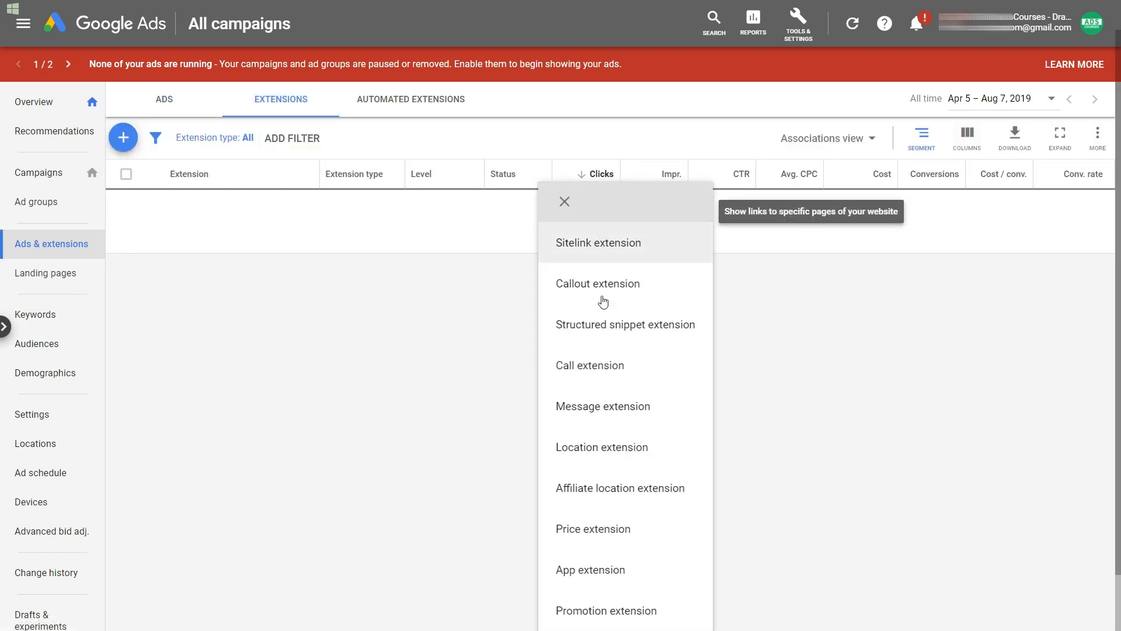
{"action": "left_click", "coordinate": [605, 359]}
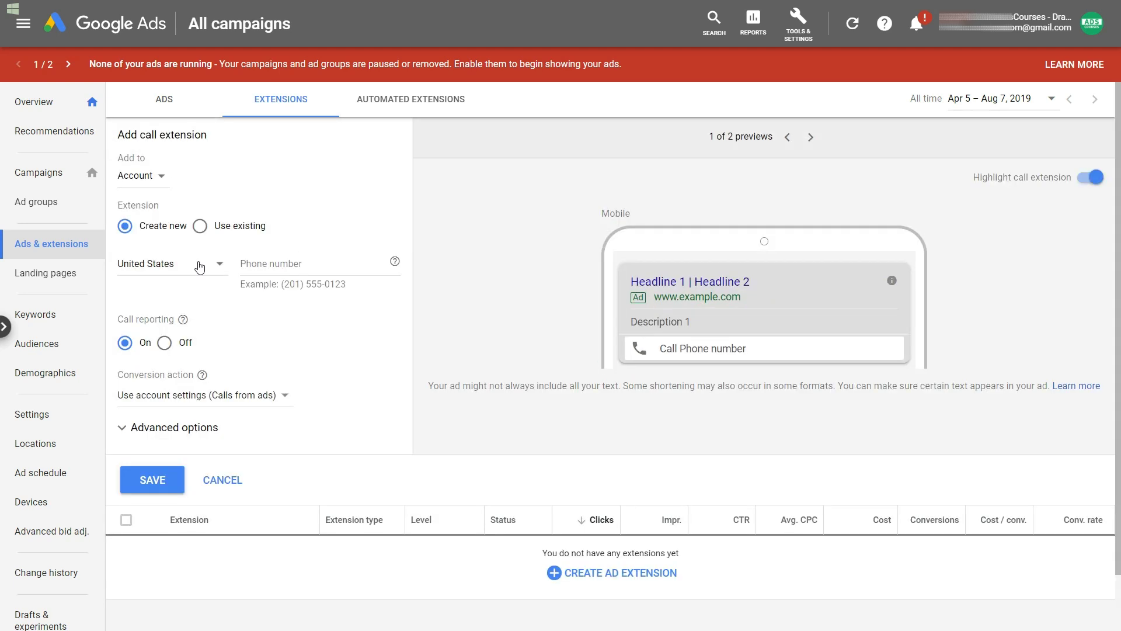
Step: Set the call extension's country to Poland, enter the business phone number, and save the extension
{"action": "left_click", "coordinate": [172, 270]}
{"action": "scroll", "coordinate": [208, 363], "scroll_direction": "up", "scroll_amount": 10}
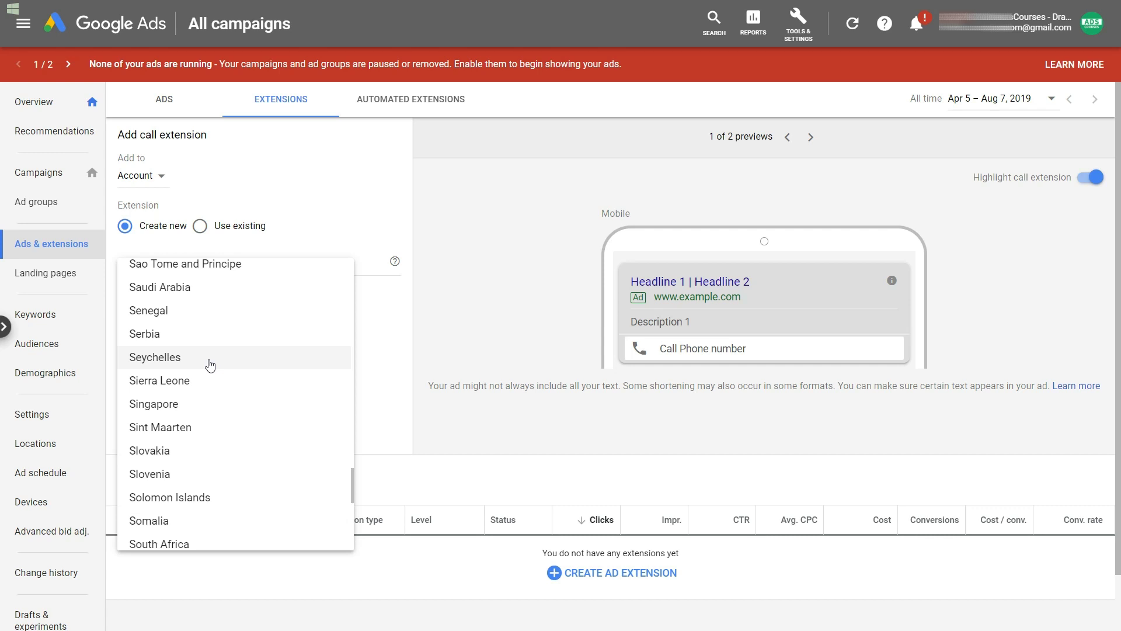
{"action": "scroll", "coordinate": [233, 293], "scroll_direction": "up", "scroll_amount": 5}
{"action": "left_click", "coordinate": [187, 289]}
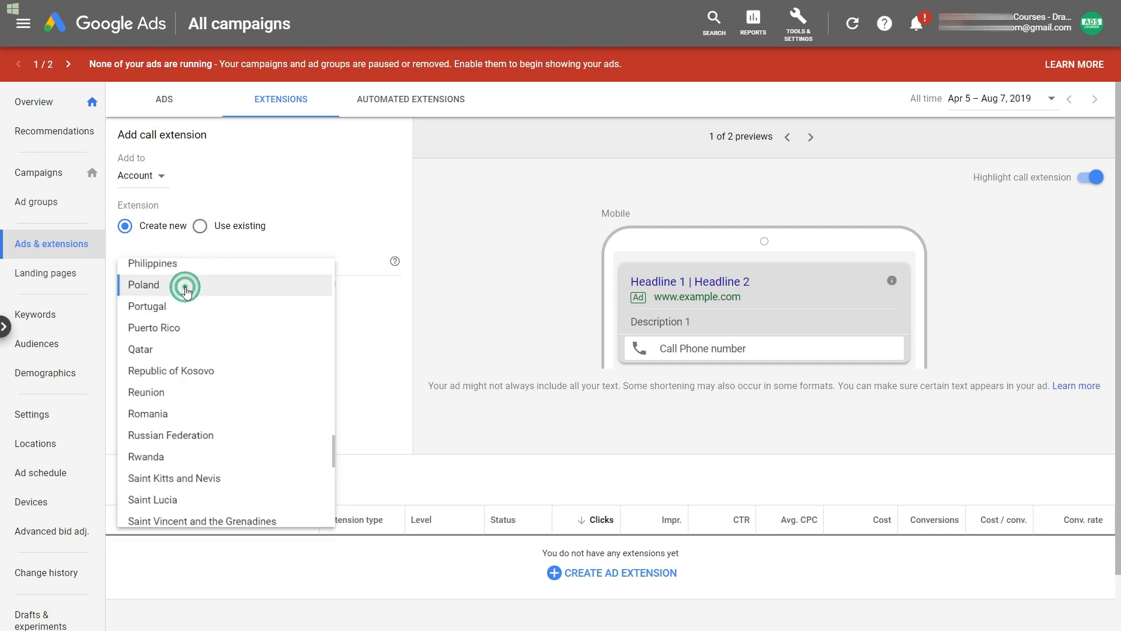
{"action": "left_click", "coordinate": [281, 263]}
{"action": "key", "text": "ctrl+v"}
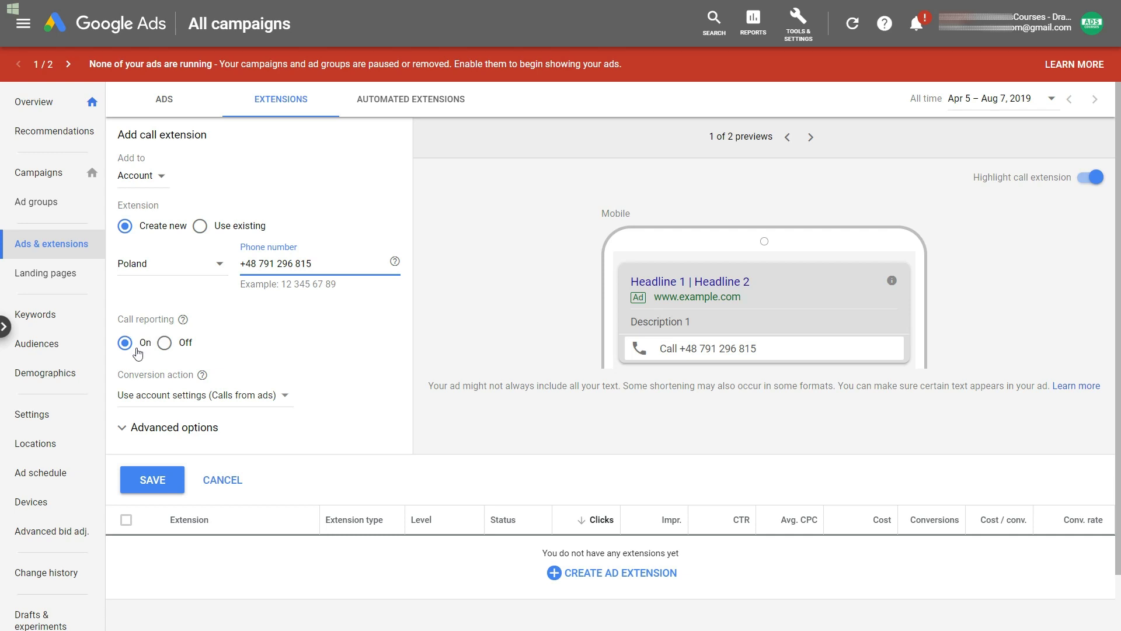
{"action": "left_click", "coordinate": [149, 481]}
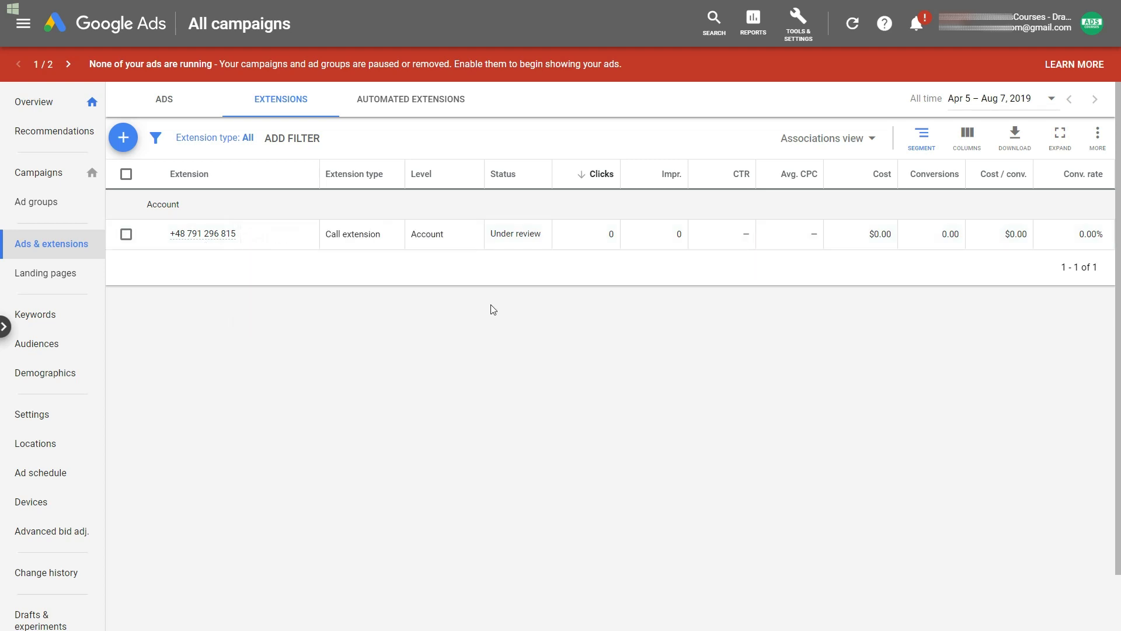
Step: Start a new phone call conversion action that tracks calls to a phone number on the website
{"action": "left_click", "coordinate": [789, 42]}
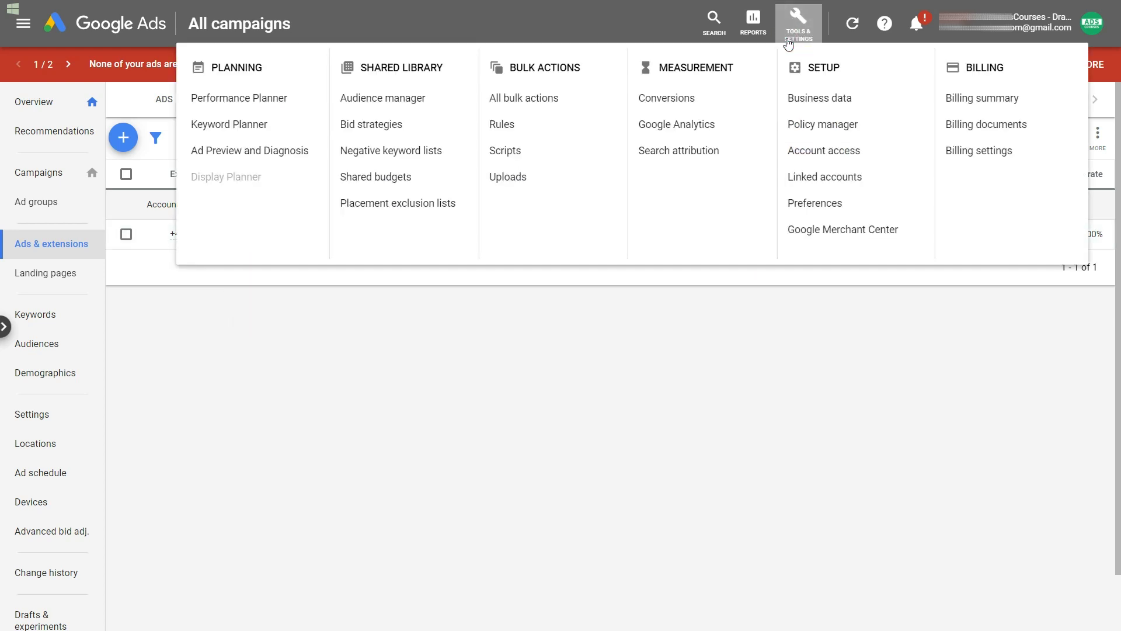
{"action": "left_click", "coordinate": [694, 97]}
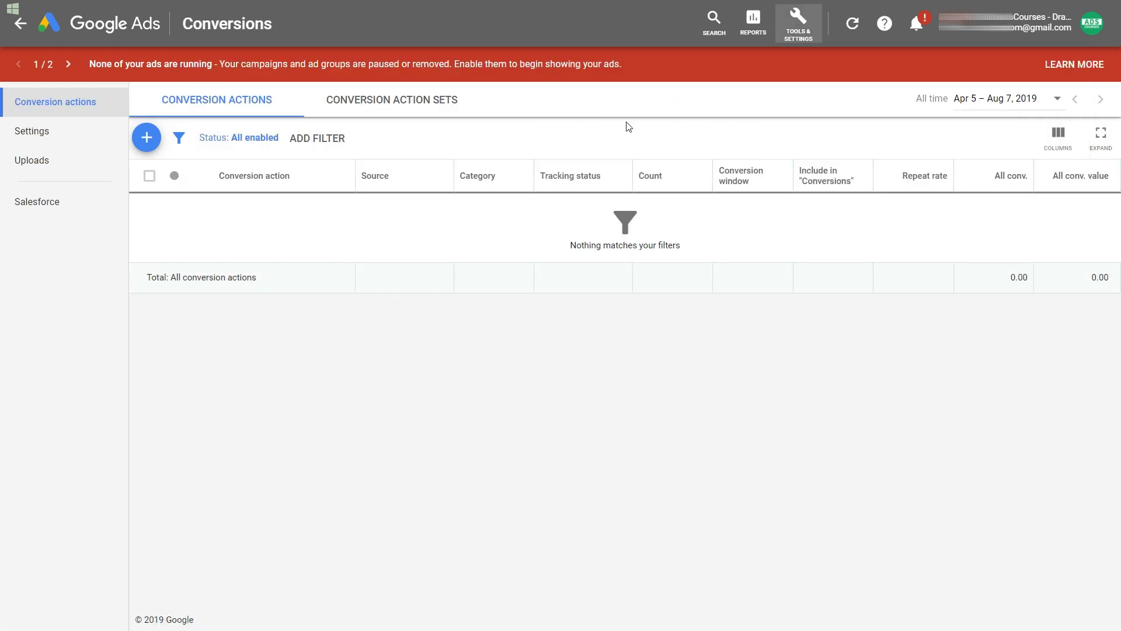
{"action": "left_click", "coordinate": [147, 138]}
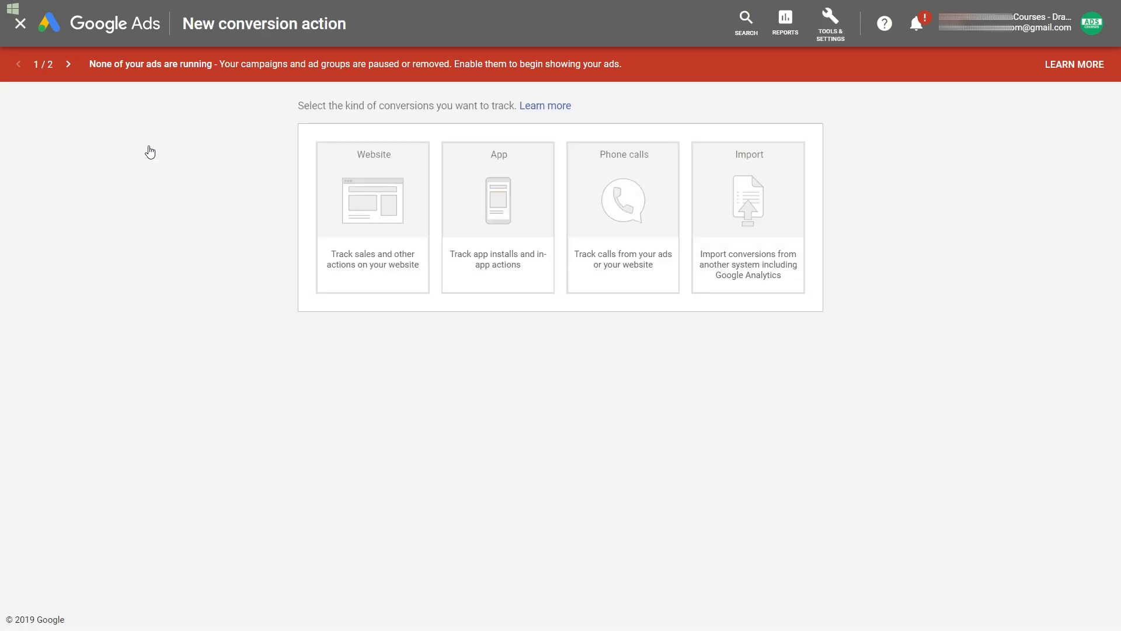
{"action": "left_click", "coordinate": [608, 199]}
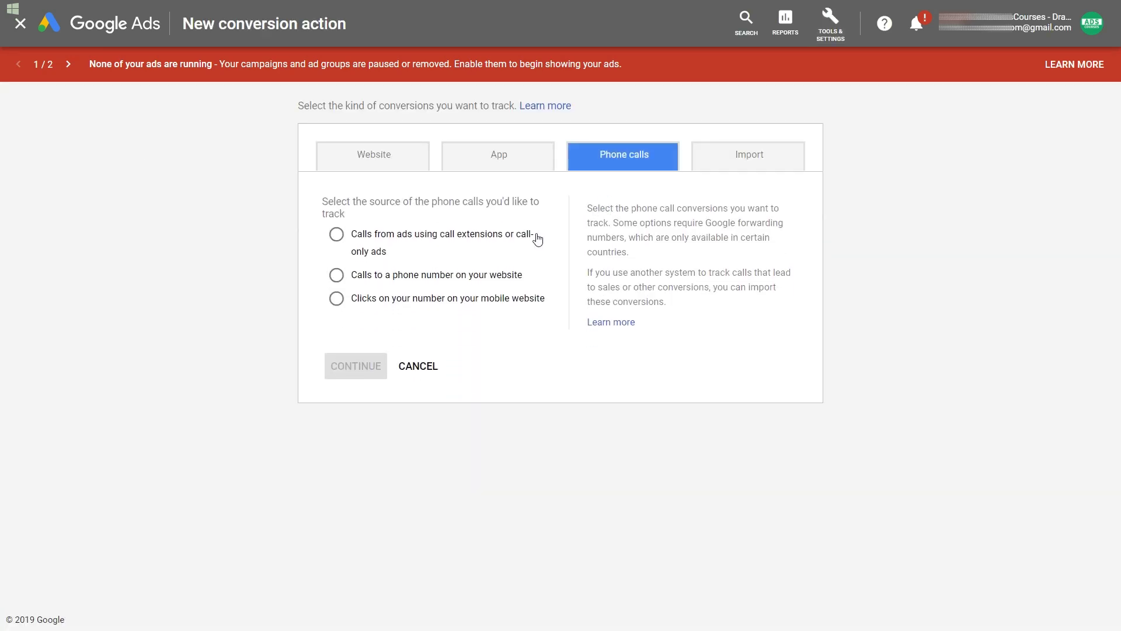
{"action": "left_click", "coordinate": [346, 277]}
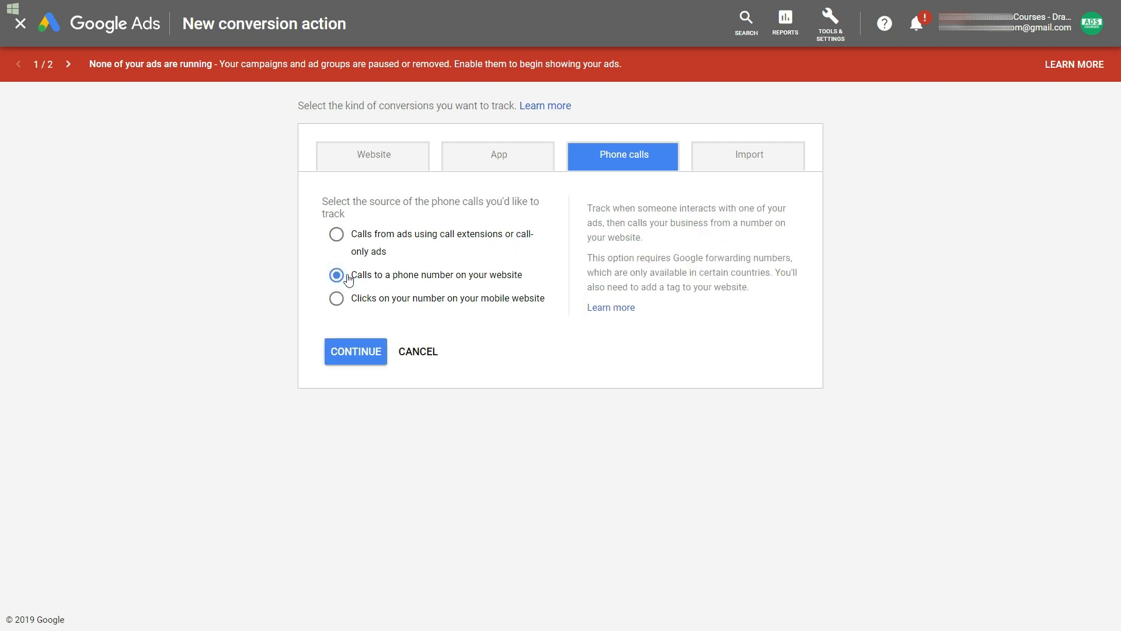
{"action": "left_click", "coordinate": [360, 360]}
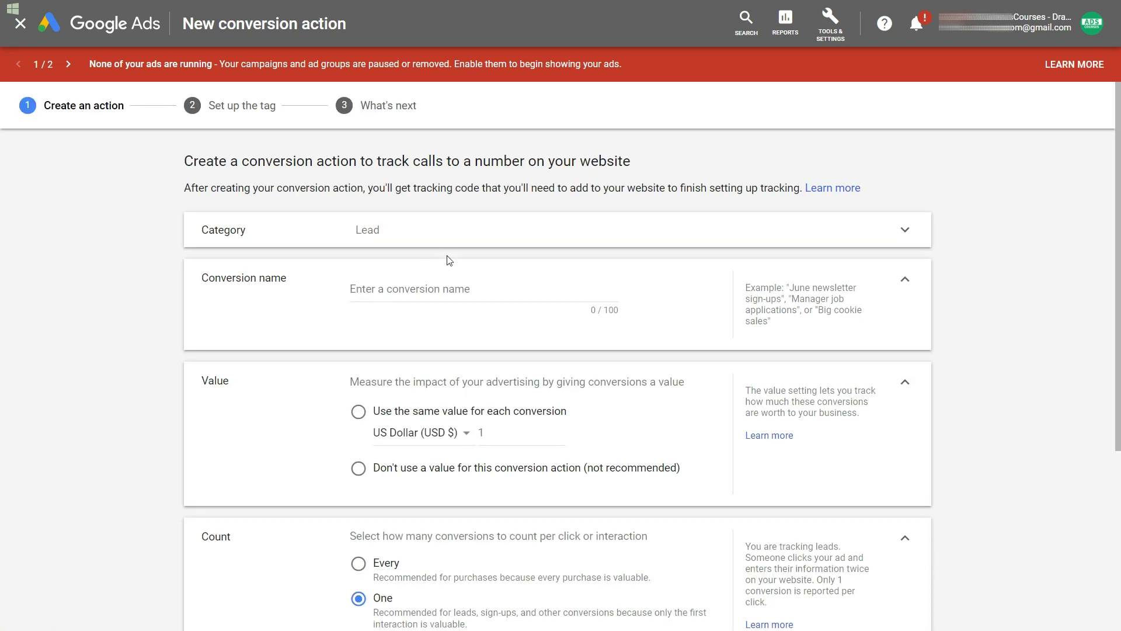
Step: Keep the Lead category and name the conversion action "Website Phone Calls"
{"action": "scroll", "coordinate": [447, 257], "scroll_direction": "down", "scroll_amount": 1}
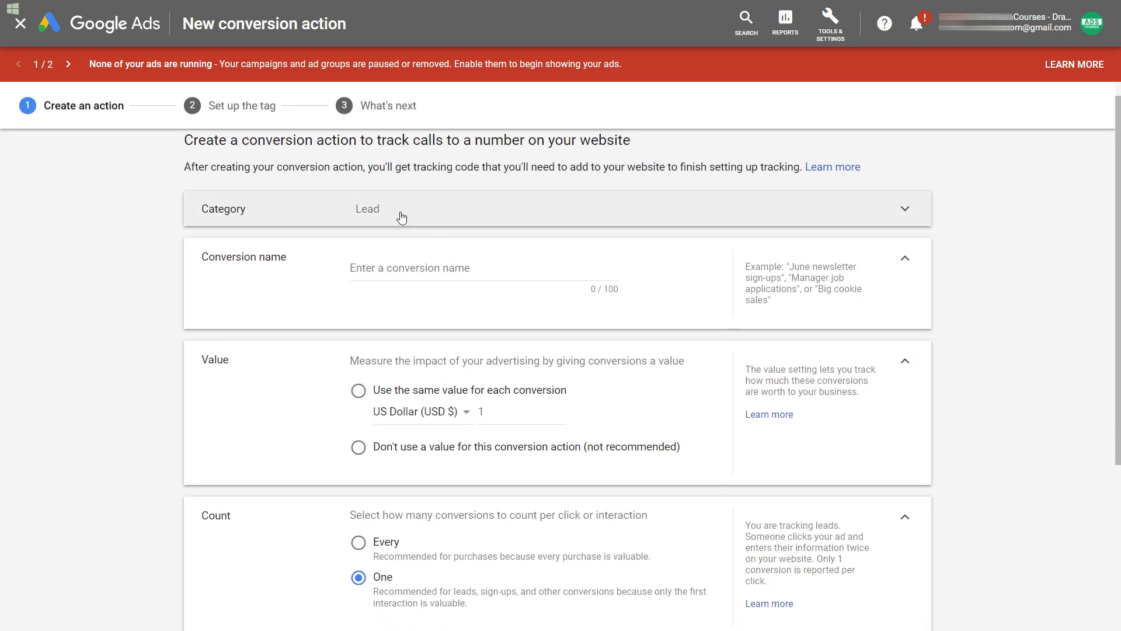
{"action": "left_click", "coordinate": [398, 214]}
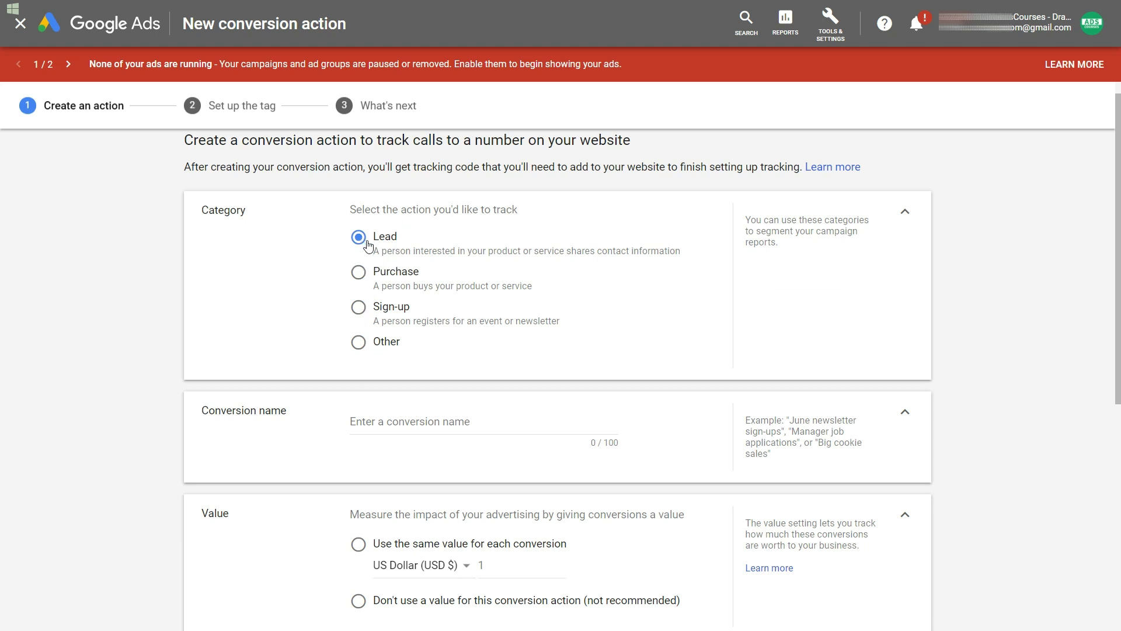
{"action": "left_click", "coordinate": [905, 214]}
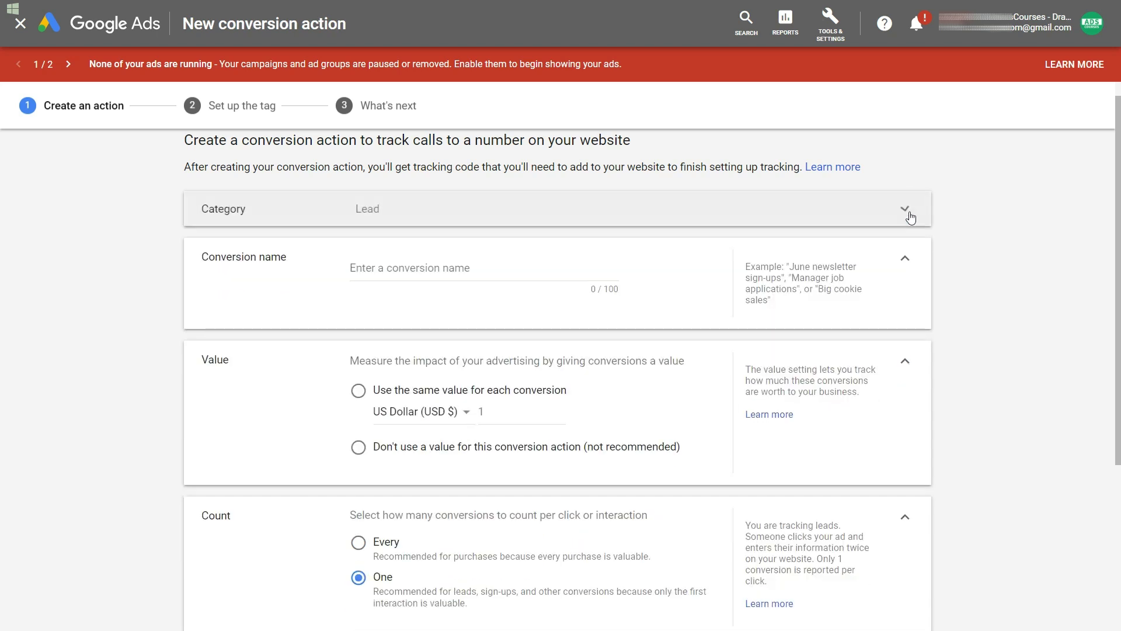
{"action": "left_click", "coordinate": [453, 263]}
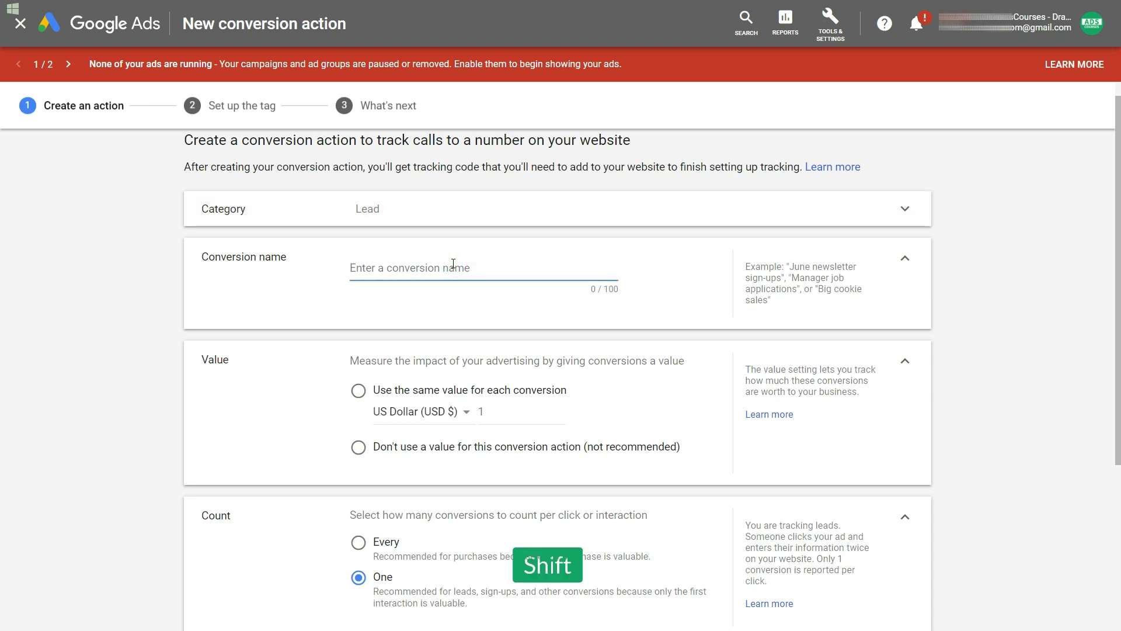
{"action": "type", "text": "Websit"}
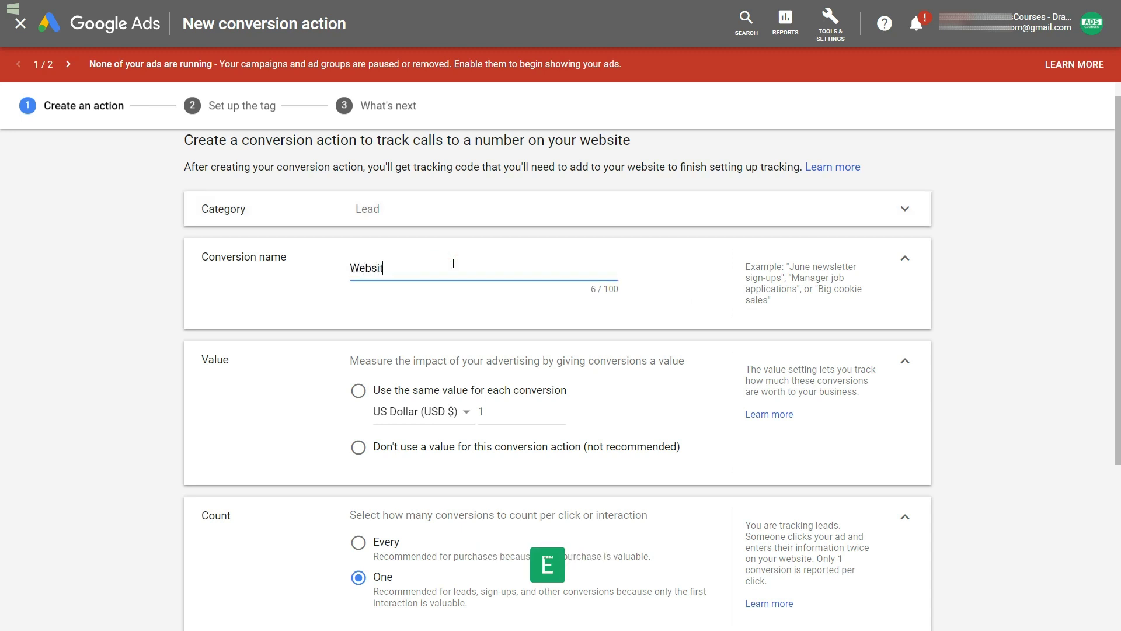
{"action": "type", "text": "e Phone Calls"}
Step: Choose not to use a value for the conversion action and set its count to One
{"action": "scroll", "coordinate": [295, 296], "scroll_direction": "down", "scroll_amount": 1}
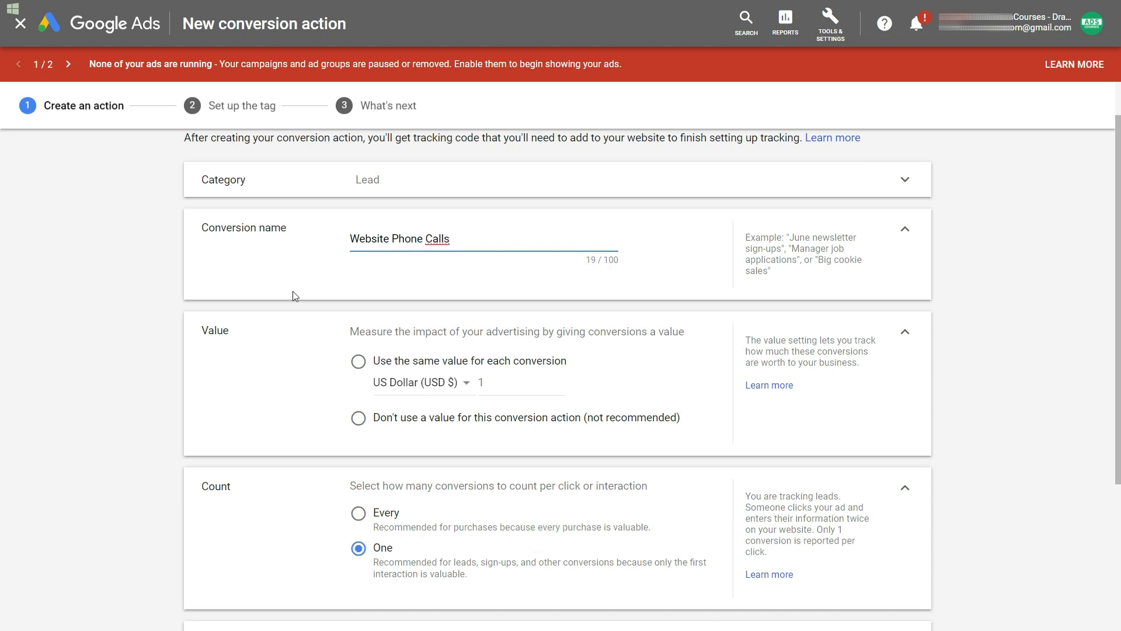
{"action": "scroll", "coordinate": [295, 297], "scroll_direction": "down", "scroll_amount": 2}
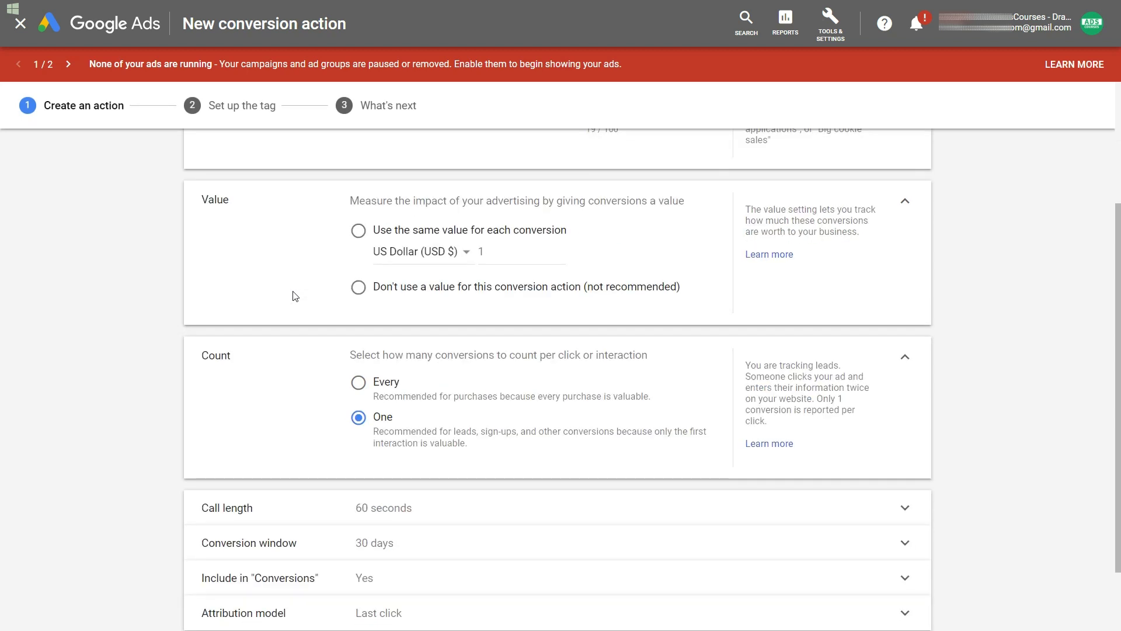
{"action": "left_click", "coordinate": [359, 288]}
{"action": "scroll", "coordinate": [304, 309], "scroll_direction": "down", "scroll_amount": 2}
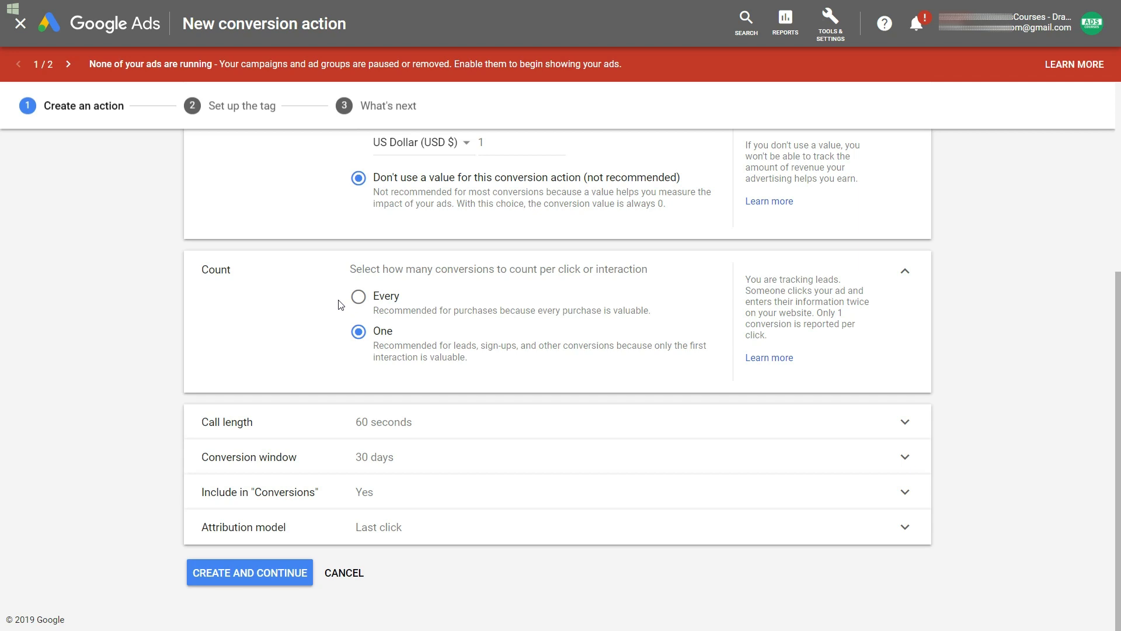
{"action": "left_click", "coordinate": [358, 297]}
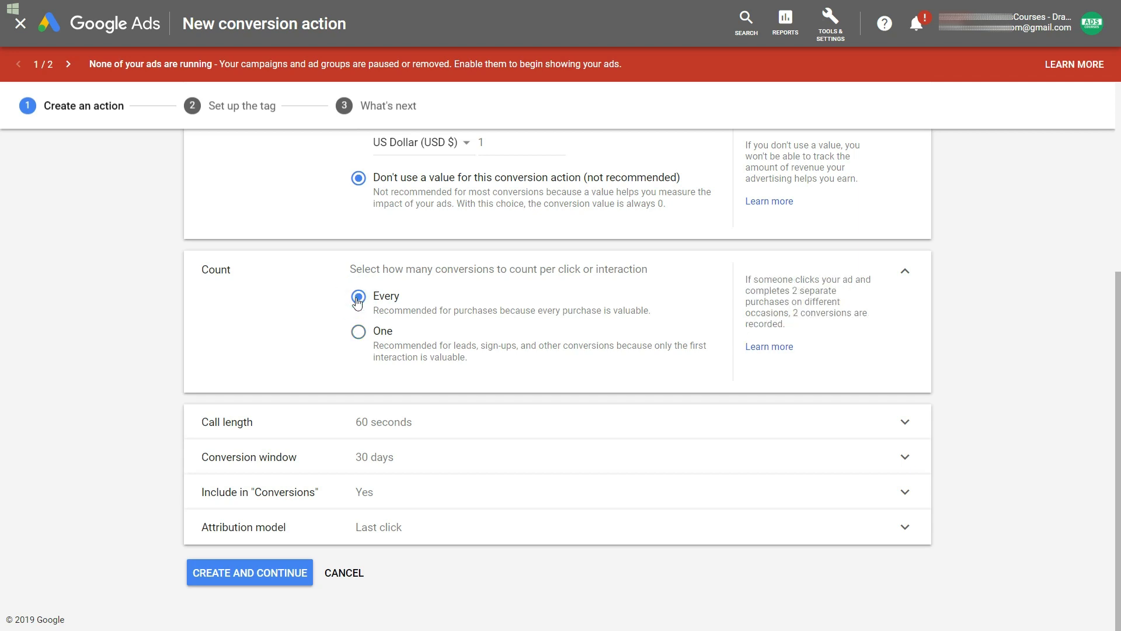
{"action": "left_click", "coordinate": [357, 332]}
Step: Create the conversion action with the minimum call length kept at 60 seconds, and choose Google Tag Manager for installing its tag
{"action": "left_click", "coordinate": [426, 428]}
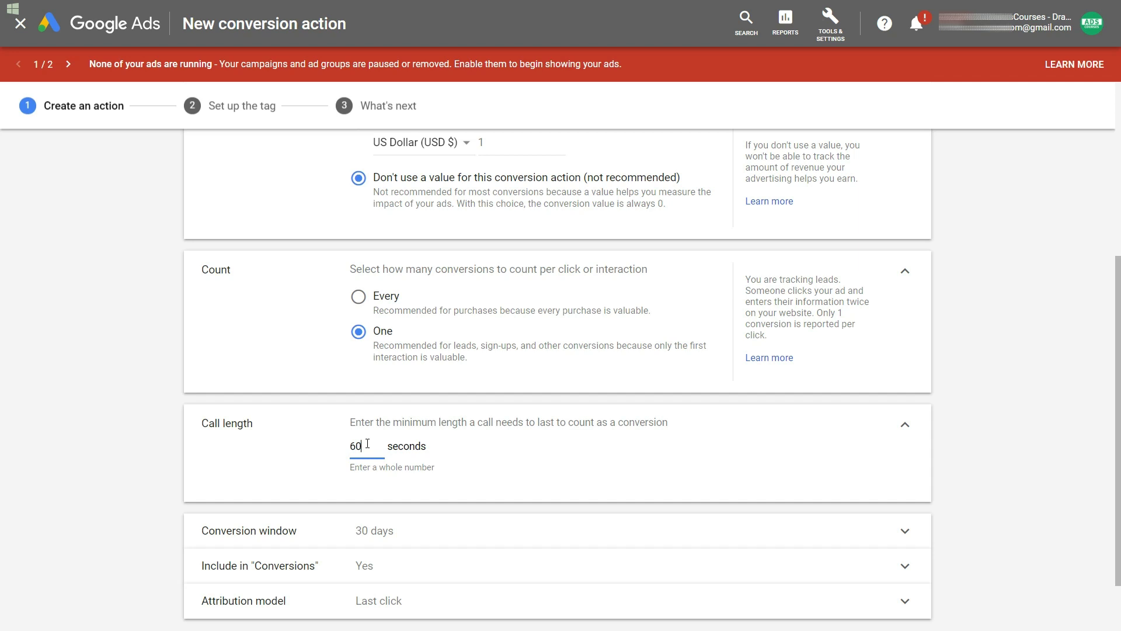
{"action": "scroll", "coordinate": [443, 467], "scroll_direction": "down", "scroll_amount": 1}
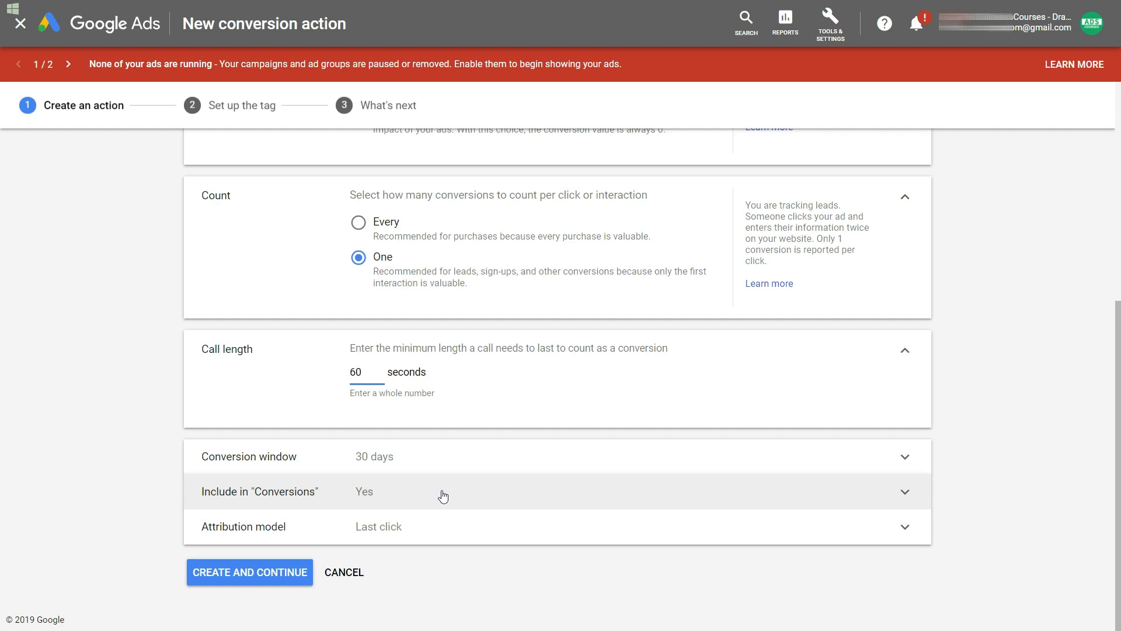
{"action": "scroll", "coordinate": [450, 534], "scroll_direction": "up", "scroll_amount": 3}
{"action": "scroll", "coordinate": [450, 534], "scroll_direction": "down", "scroll_amount": 3}
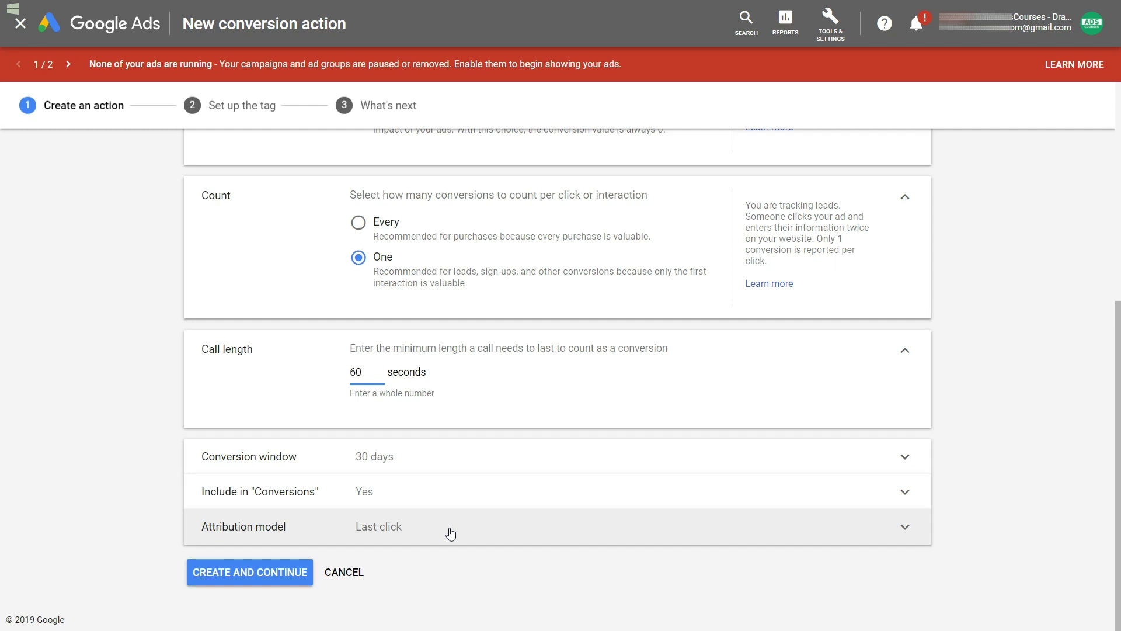
{"action": "left_click", "coordinate": [267, 574]}
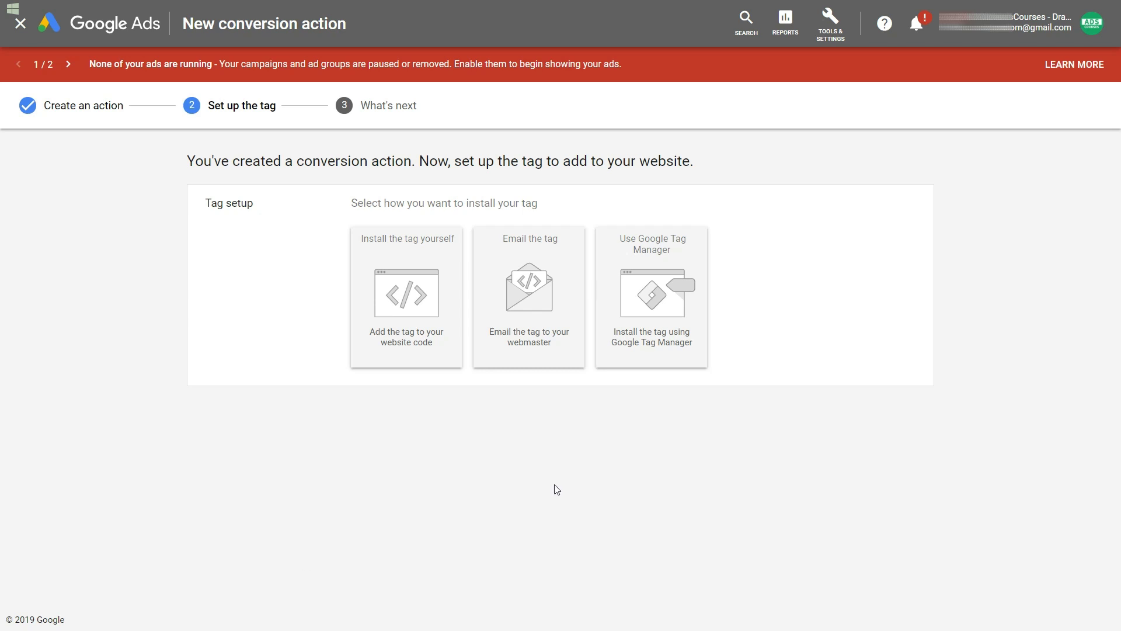
{"action": "left_click", "coordinate": [670, 313]}
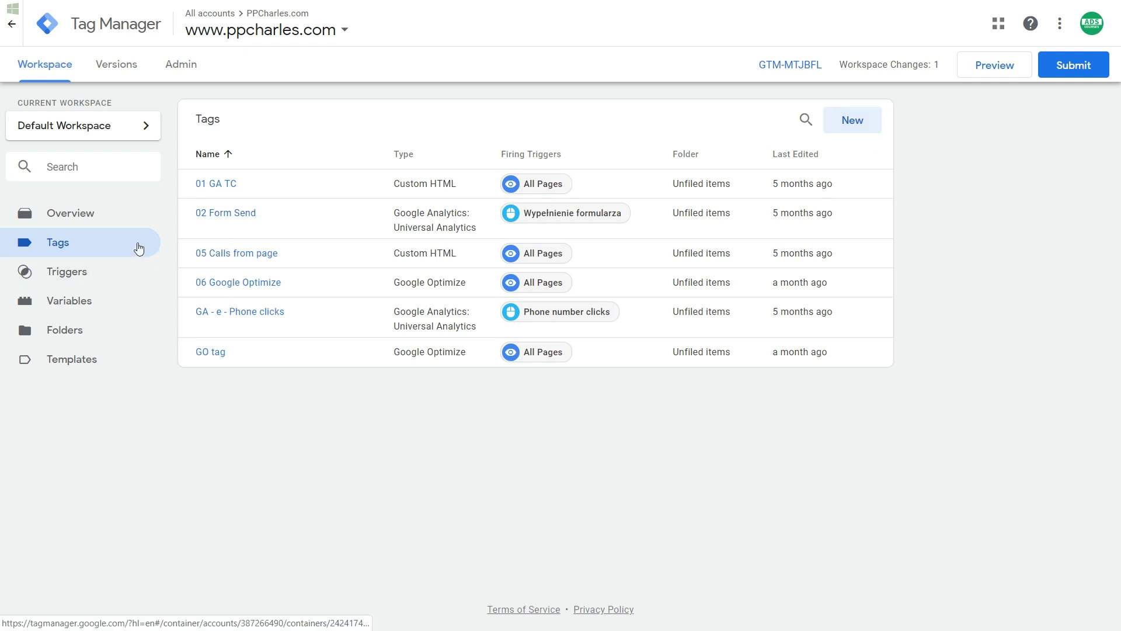
{"action": "left_click", "coordinate": [859, 117]}
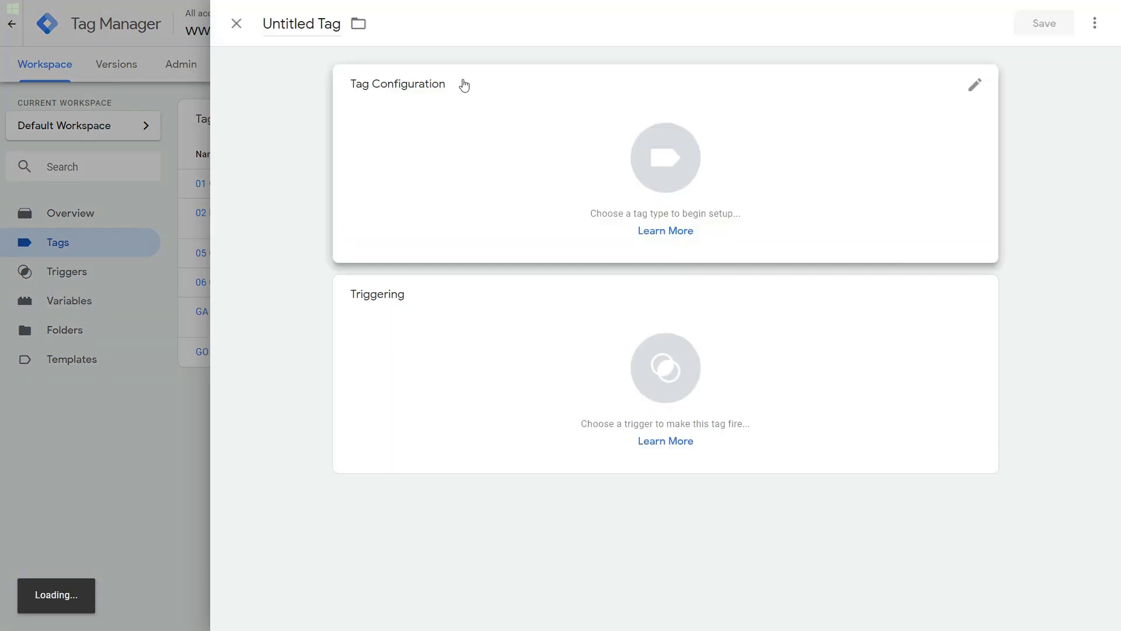
{"action": "left_click", "coordinate": [295, 25]}
{"action": "key", "text": "ctrl+a"}
{"action": "type", "text": "C"}
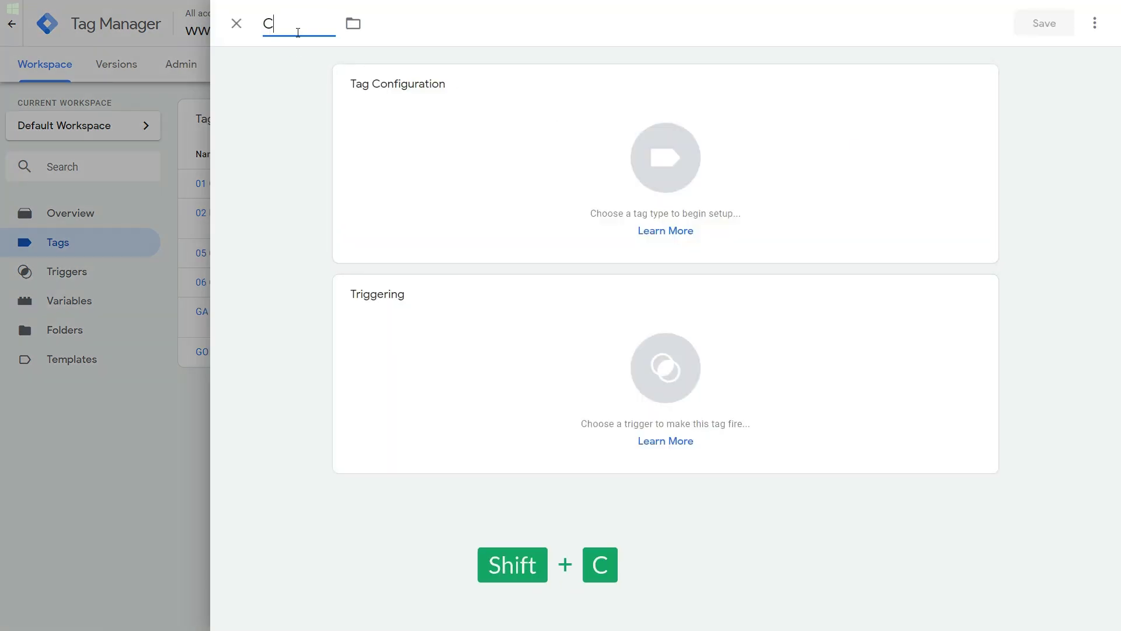
{"action": "type", "text": "onversion Linker"}
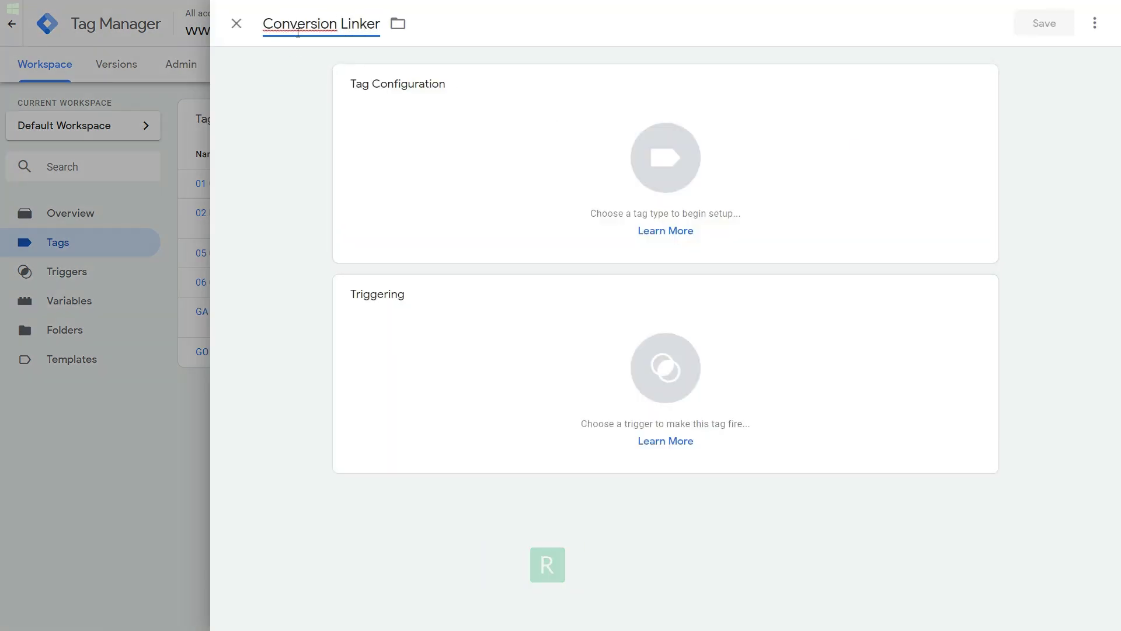
Step: Set the tag type to Conversion Linker and make the tag fire on the All Pages trigger
{"action": "left_click", "coordinate": [577, 170]}
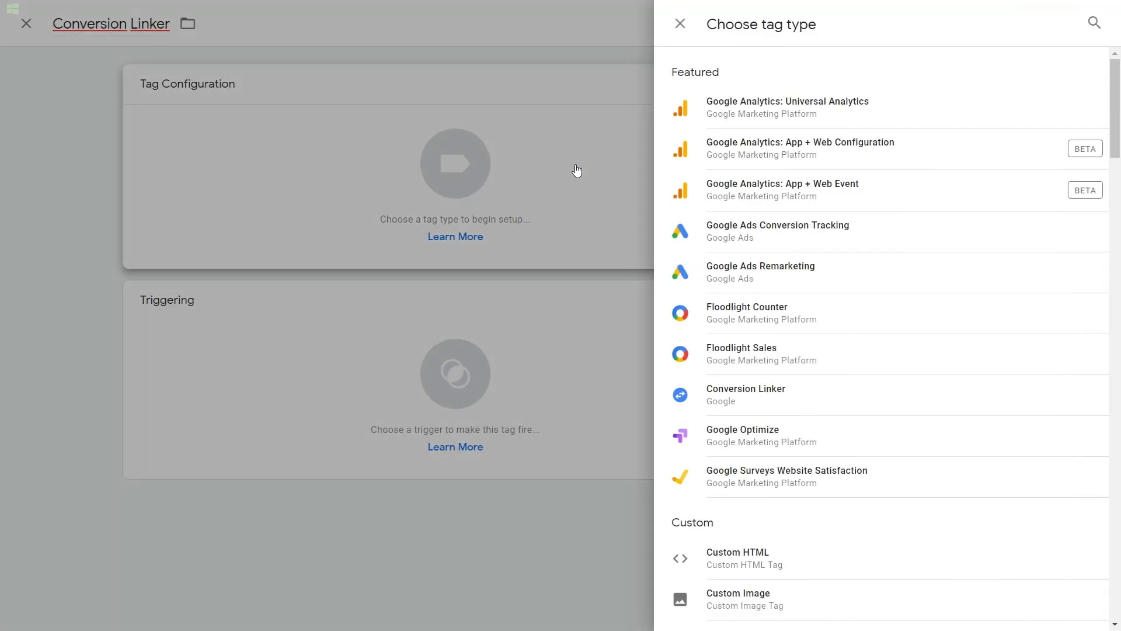
{"action": "left_click", "coordinate": [822, 391]}
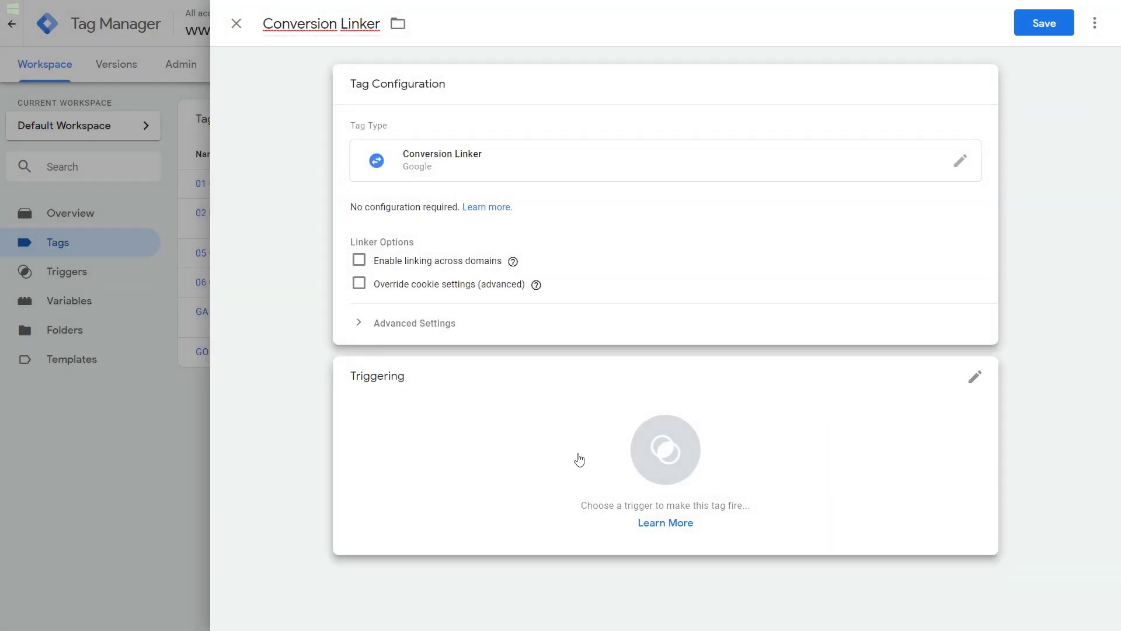
{"action": "left_click", "coordinate": [579, 461]}
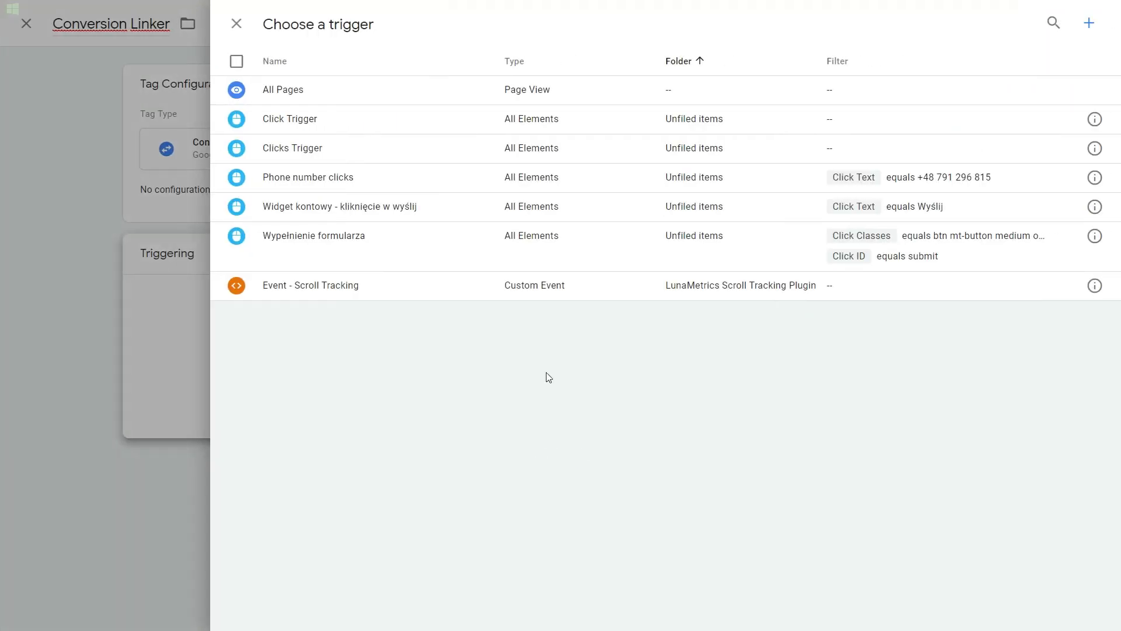
{"action": "left_click", "coordinate": [445, 91]}
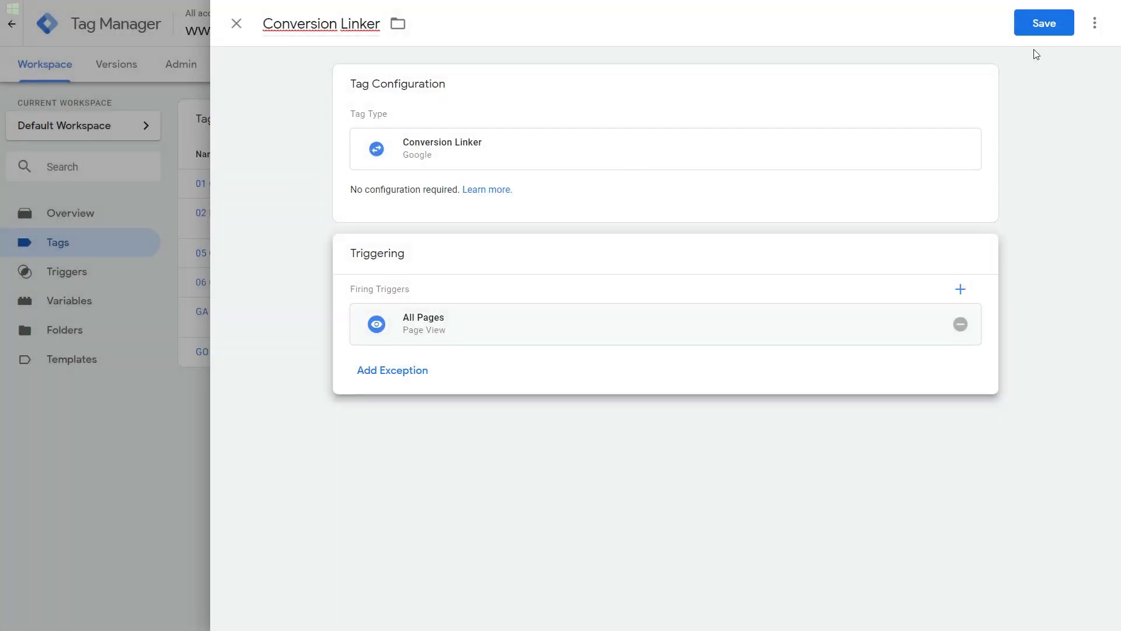
Step: Save the Conversion Linker tag and add a new tag named "GAds - Website Phone Conversion"
{"action": "left_click", "coordinate": [1041, 40]}
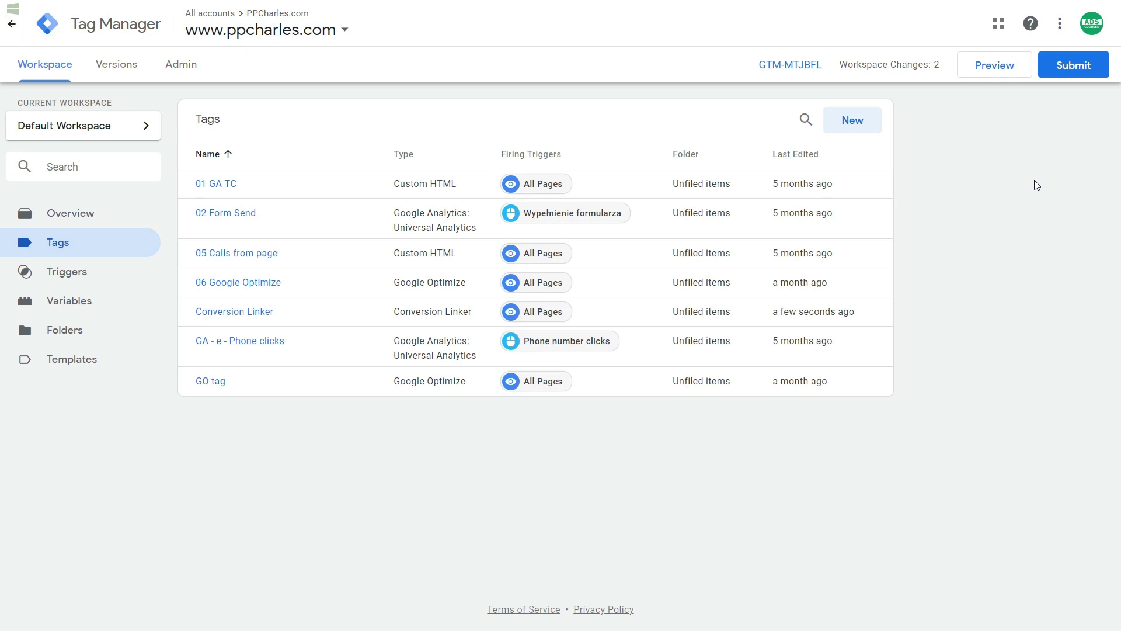
{"action": "left_click", "coordinate": [868, 128]}
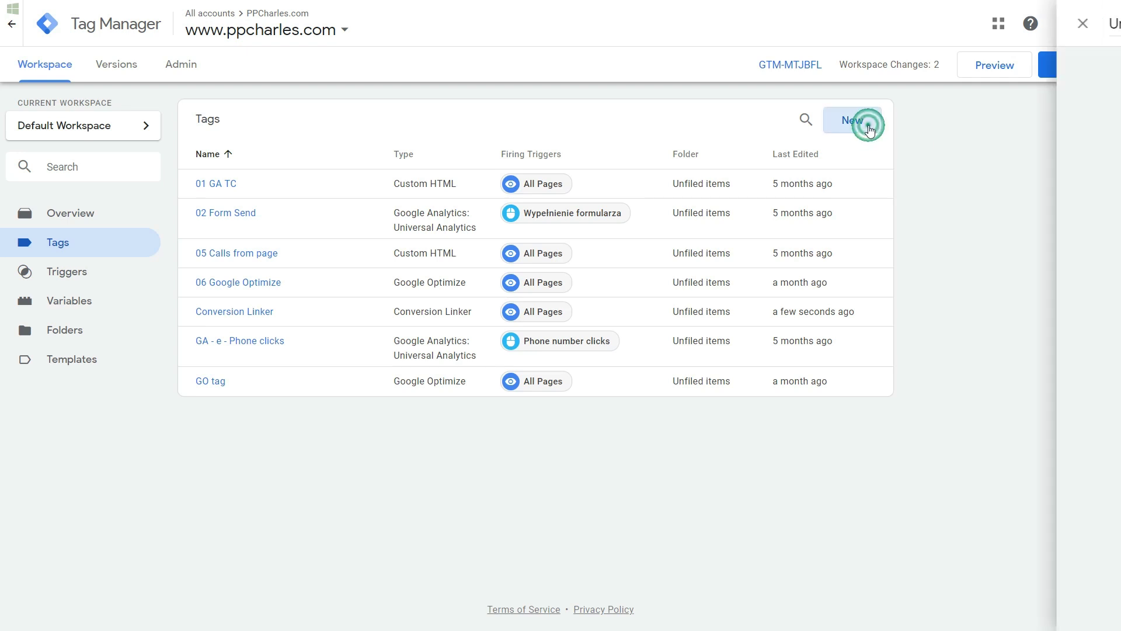
{"action": "left_click", "coordinate": [309, 26]}
{"action": "key", "text": "ctrl+a"}
{"action": "type", "text": "Website Ph"}
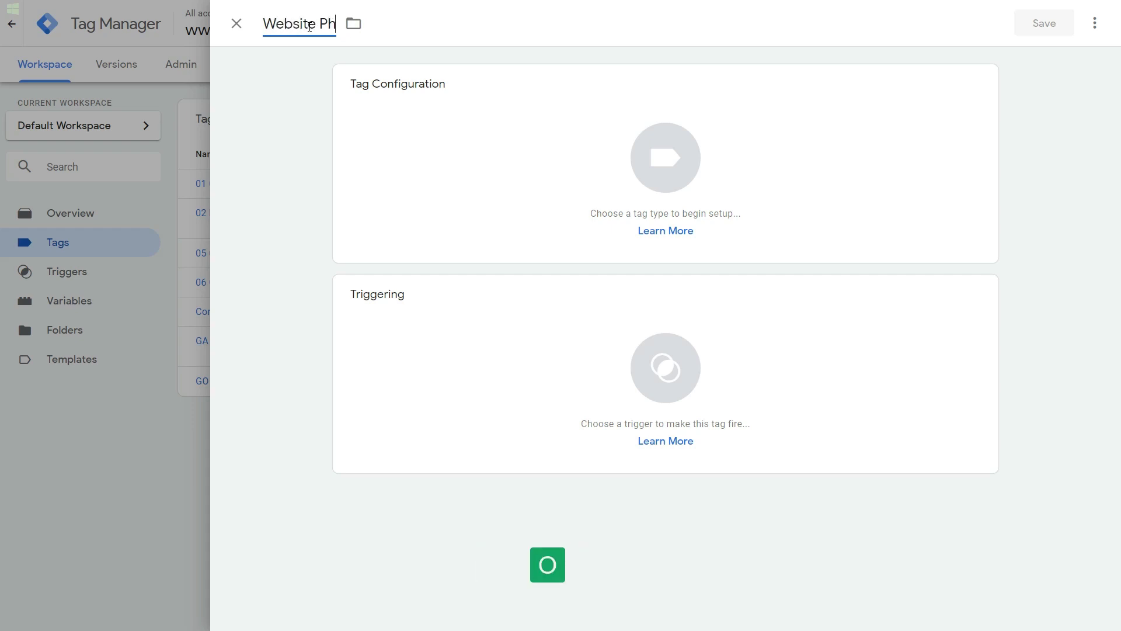
{"action": "type", "text": "one Conversion"}
{"action": "key", "text": "Home"}
{"action": "type", "text": "GAds -"}
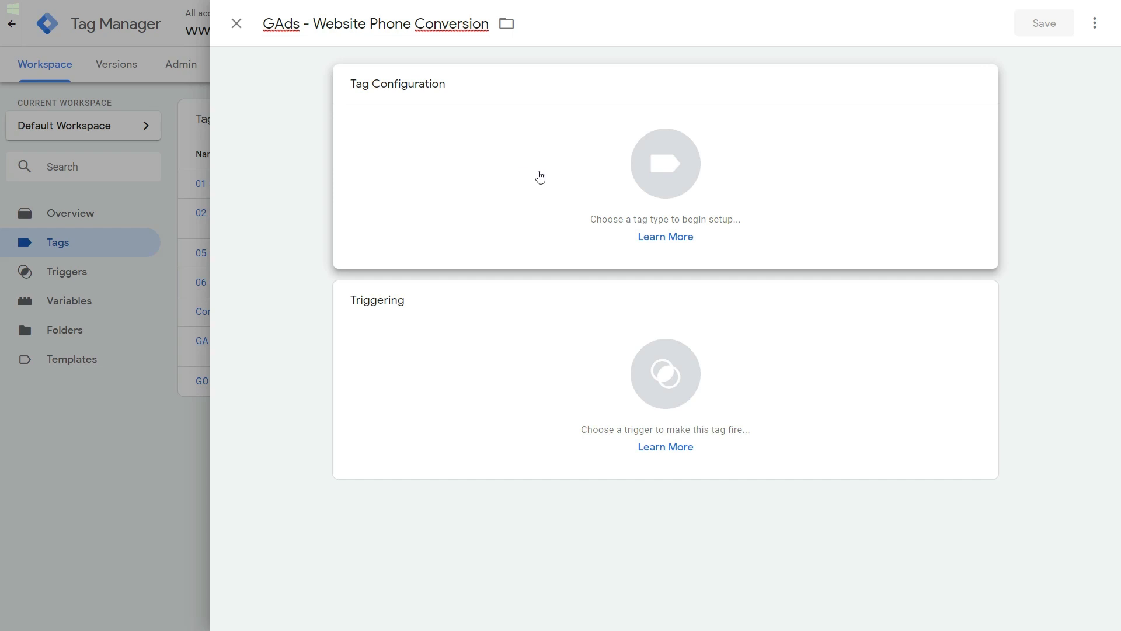
Step: Set the new tag's type to Google Ads Calls from Website Conversion
{"action": "left_click", "coordinate": [633, 168]}
{"action": "type", "text": "google ads"}
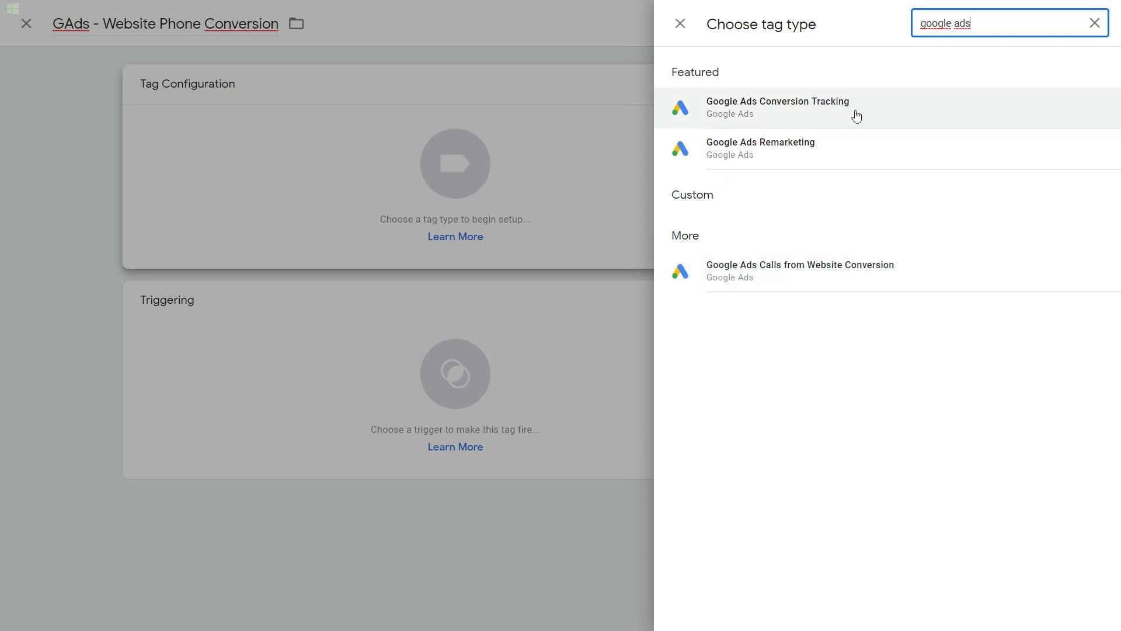
{"action": "left_click", "coordinate": [805, 282]}
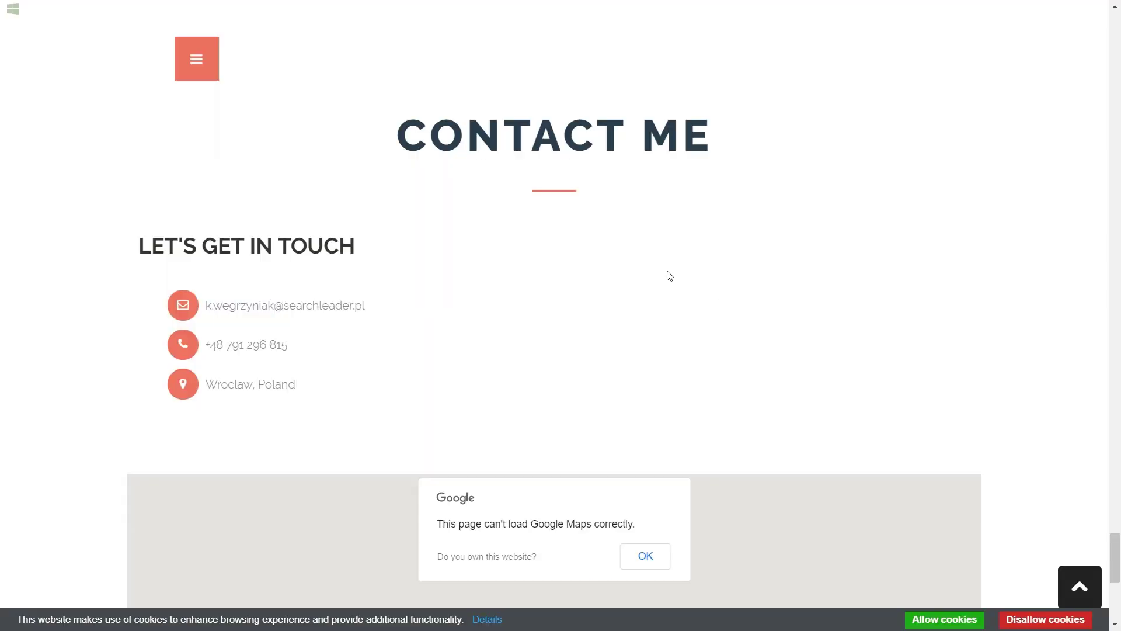
Step: Fill in the displayed phone number to replace from the website's contact section, and the conversion ID and label from Google Ads
{"action": "scroll", "coordinate": [670, 275], "scroll_direction": "up", "scroll_amount": 1}
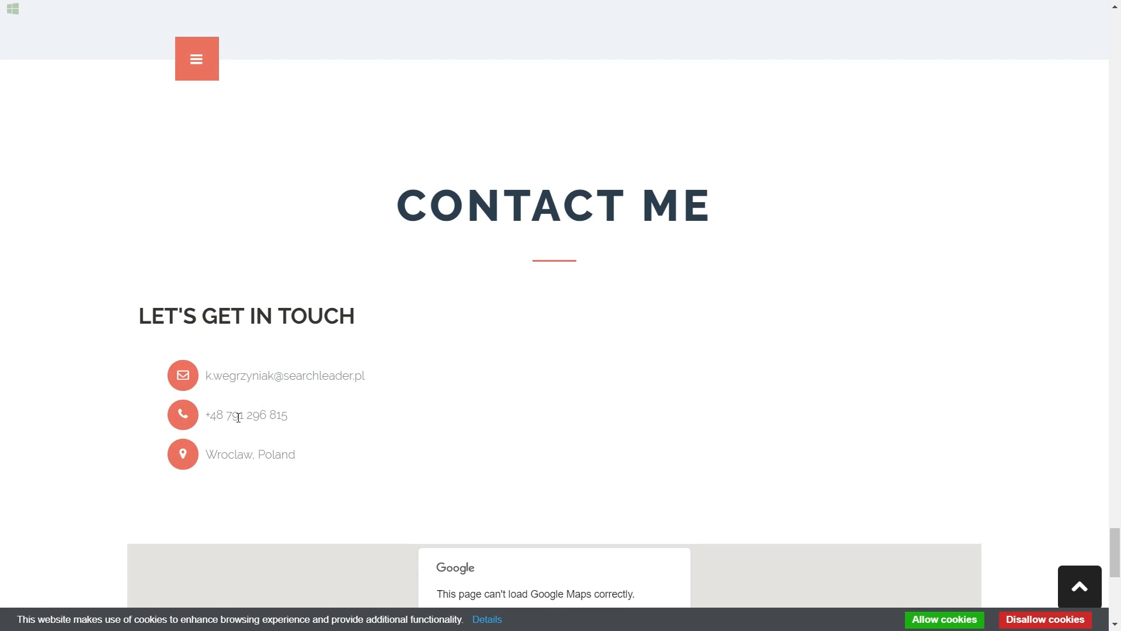
{"action": "left_click_drag", "start_coordinate": [207, 413], "coordinate": [291, 420]}
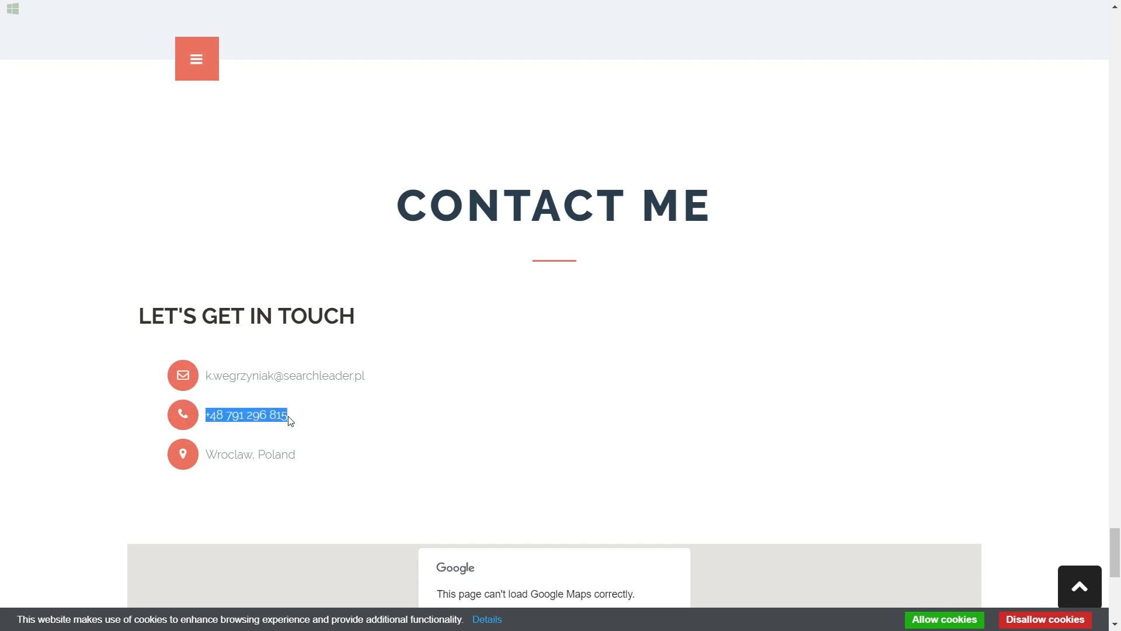
{"action": "key", "text": "ctrl+c"}
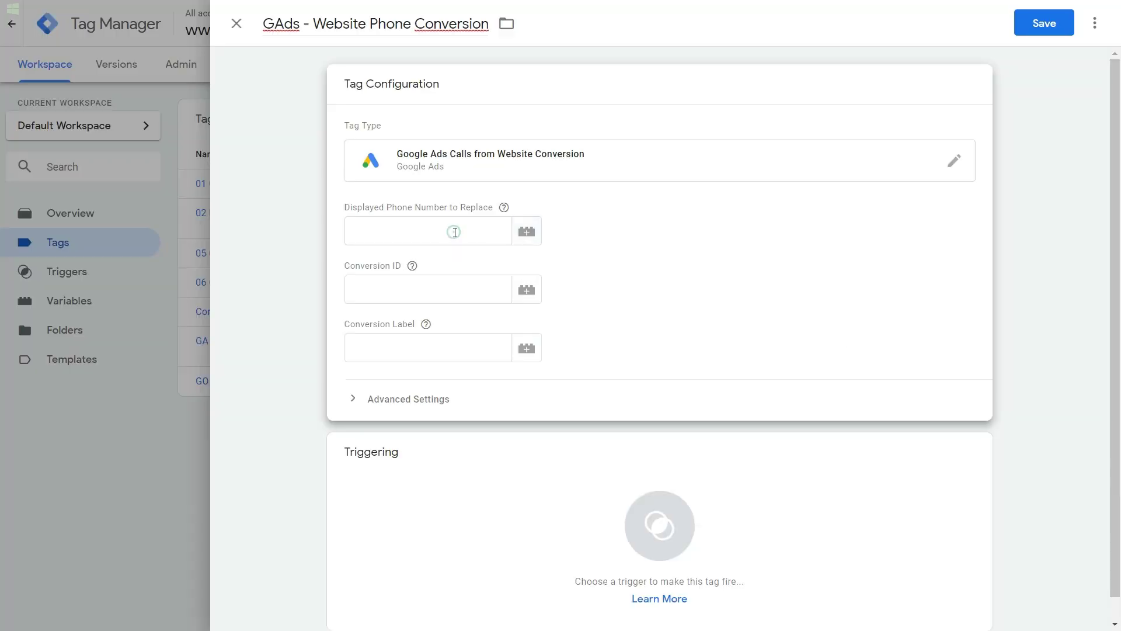
{"action": "left_click", "coordinate": [454, 231]}
{"action": "key", "text": "ctrl+v"}
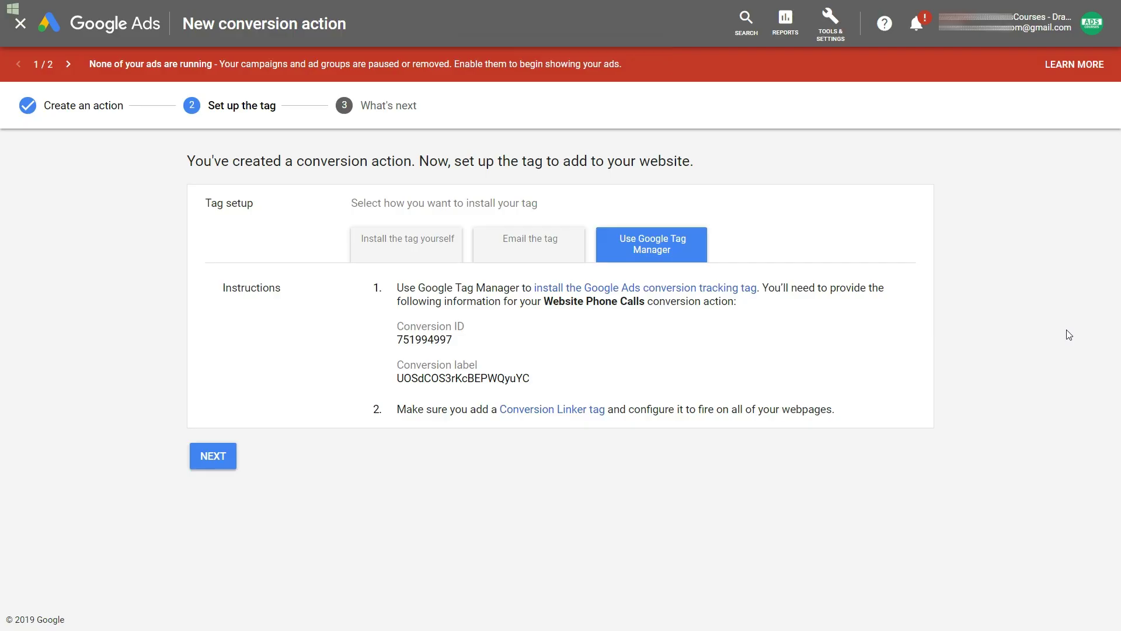
{"action": "double_click", "coordinate": [398, 338]}
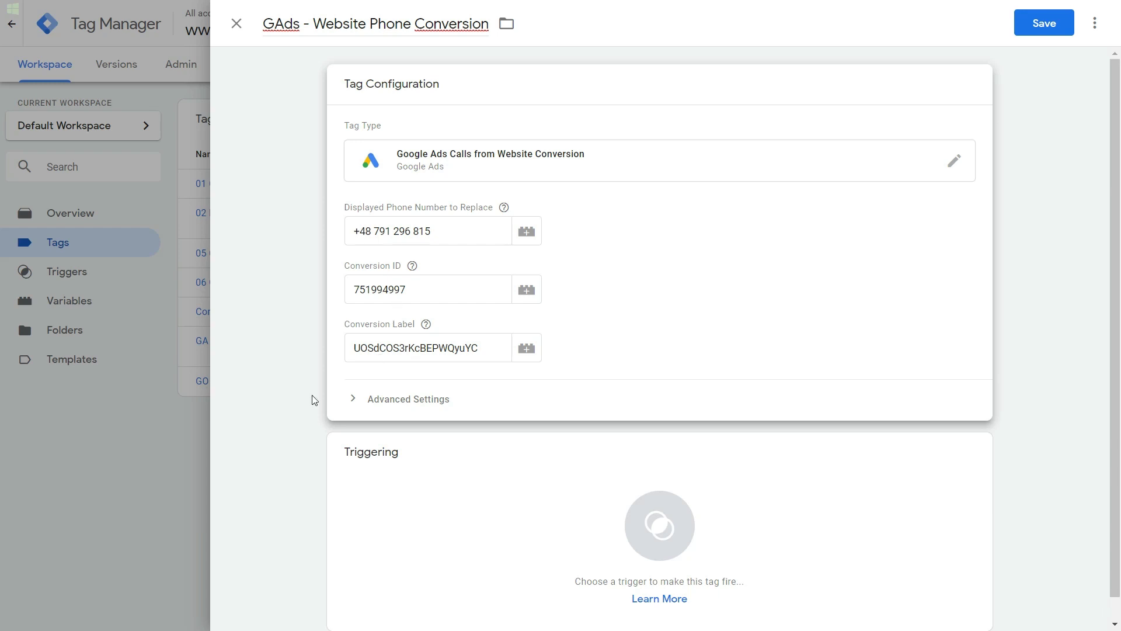
Step: Make the phone conversion tag fire on the All Pages trigger and save the tag
{"action": "scroll", "coordinate": [380, 426], "scroll_direction": "down", "scroll_amount": 1}
{"action": "left_click", "coordinate": [593, 493]}
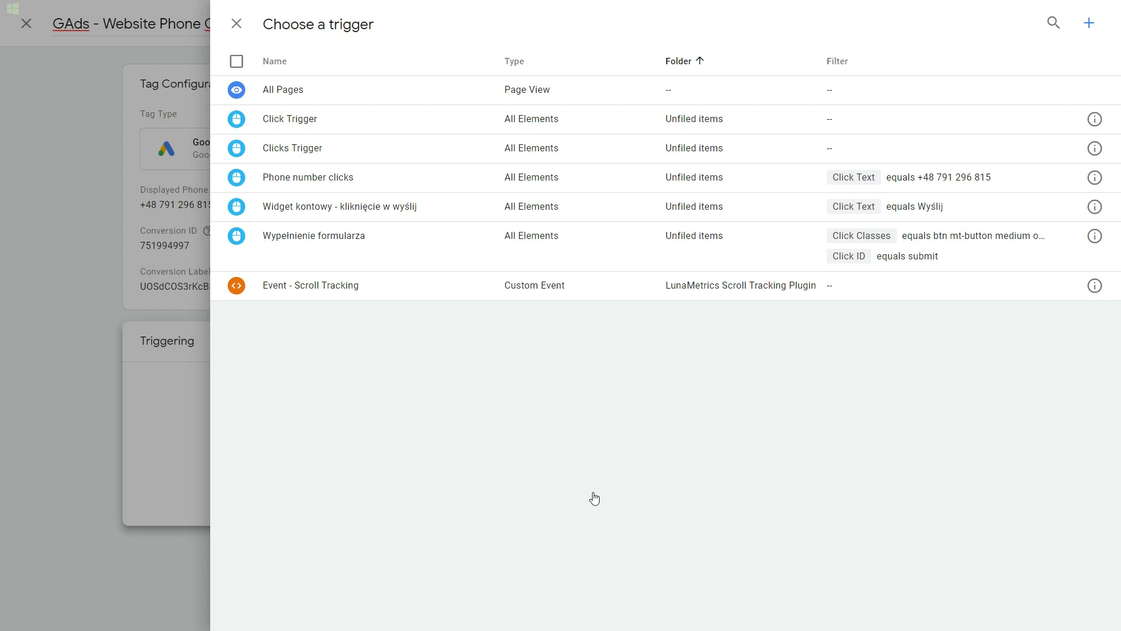
{"action": "left_click", "coordinate": [415, 97]}
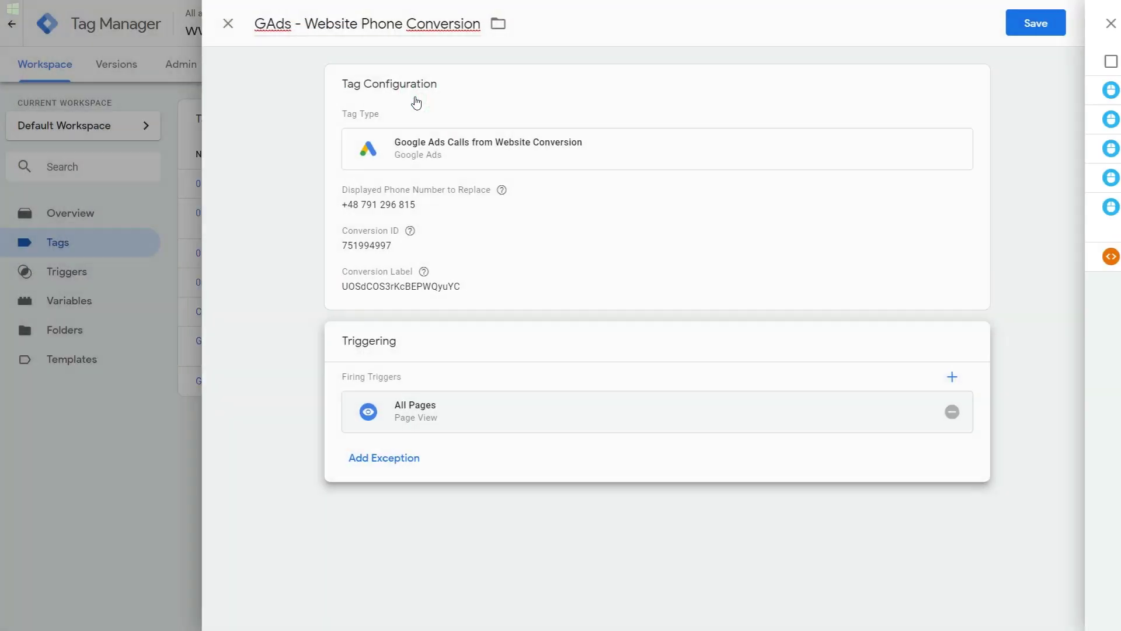
{"action": "left_click", "coordinate": [1032, 30]}
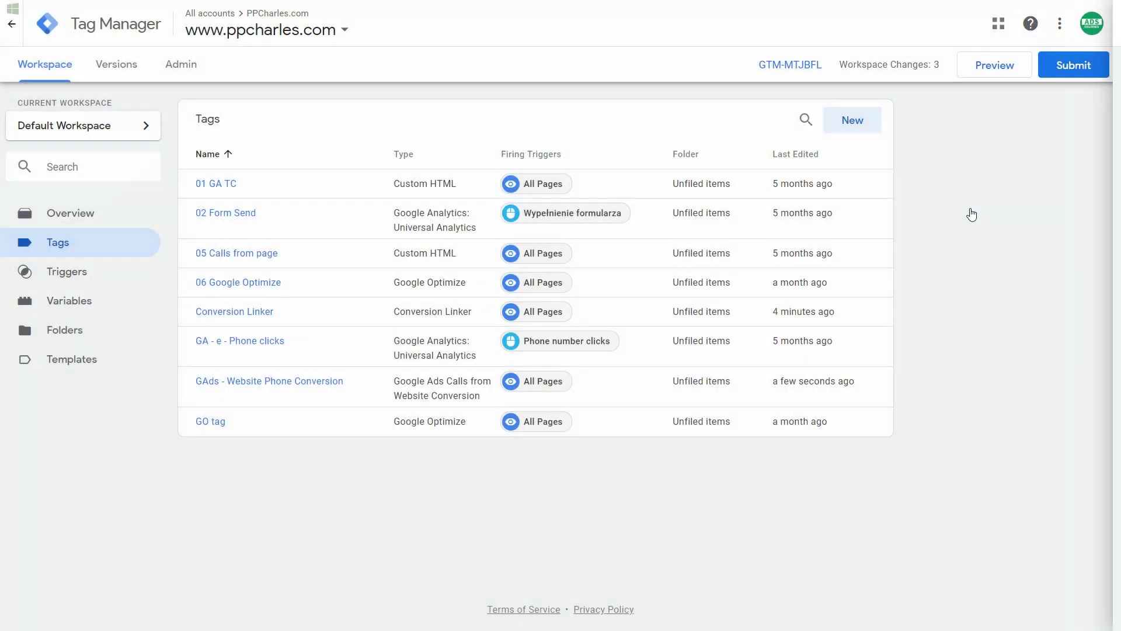
Step: Start the container's preview mode and reload the website to check which tags fire, enlarging the debug pane
{"action": "left_click", "coordinate": [969, 65]}
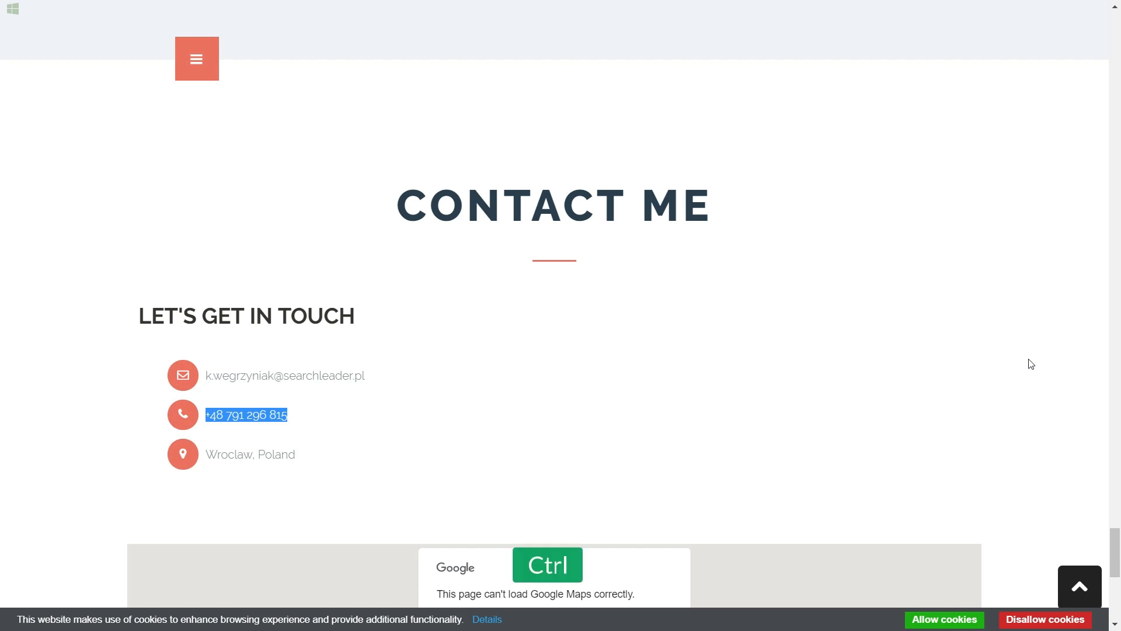
{"action": "key", "text": "ctrl+F5"}
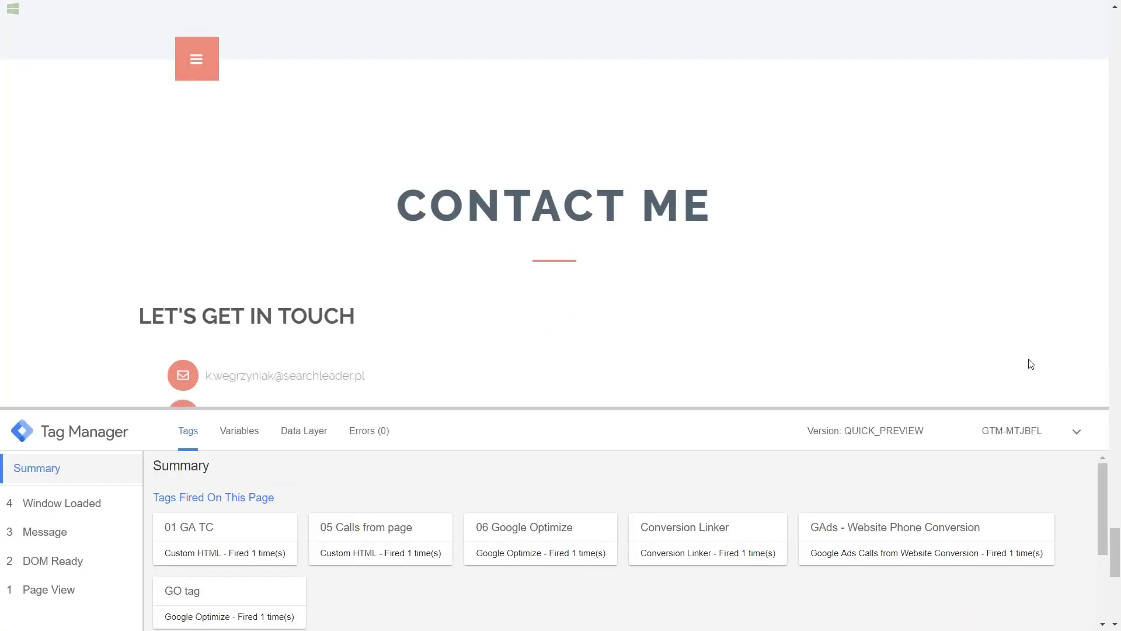
{"action": "left_click_drag", "start_coordinate": [889, 407], "coordinate": [889, 341]}
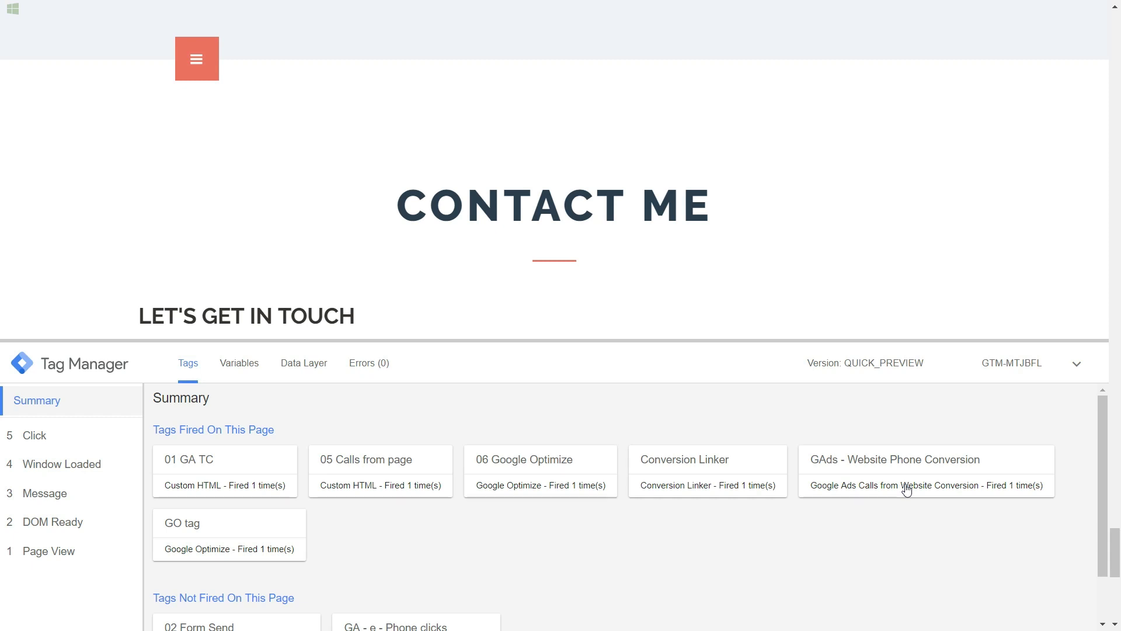
Step: Load the website with #google-wcc-debug in its address and force the number replacement to check the phone number in the contact section
{"action": "key", "text": "F11"}
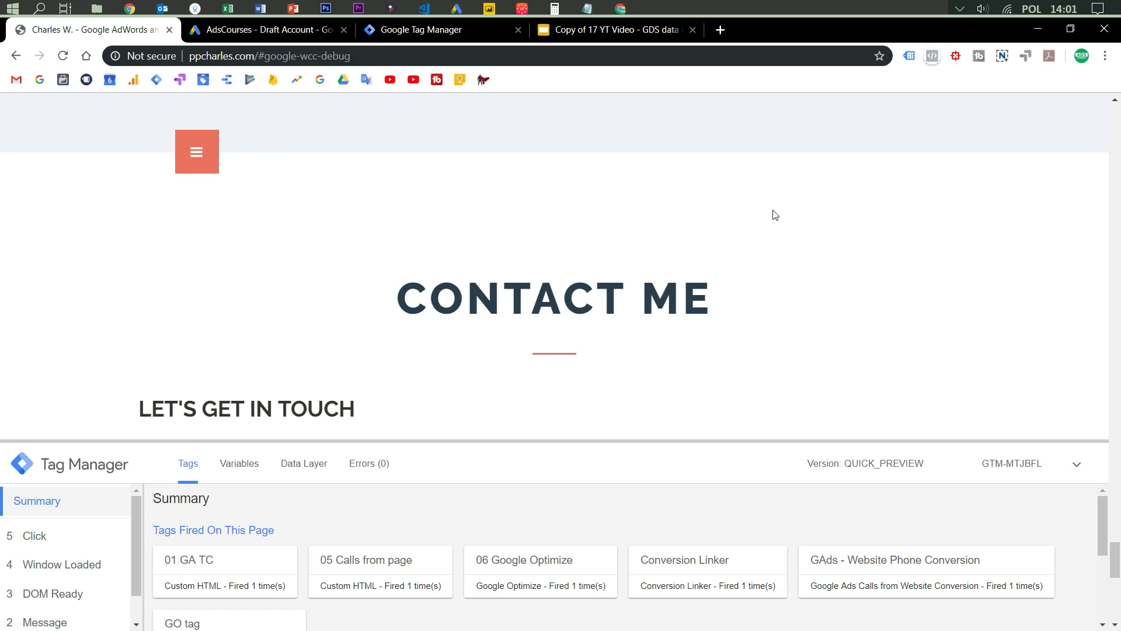
{"action": "left_click_drag", "start_coordinate": [259, 56], "coordinate": [366, 55]}
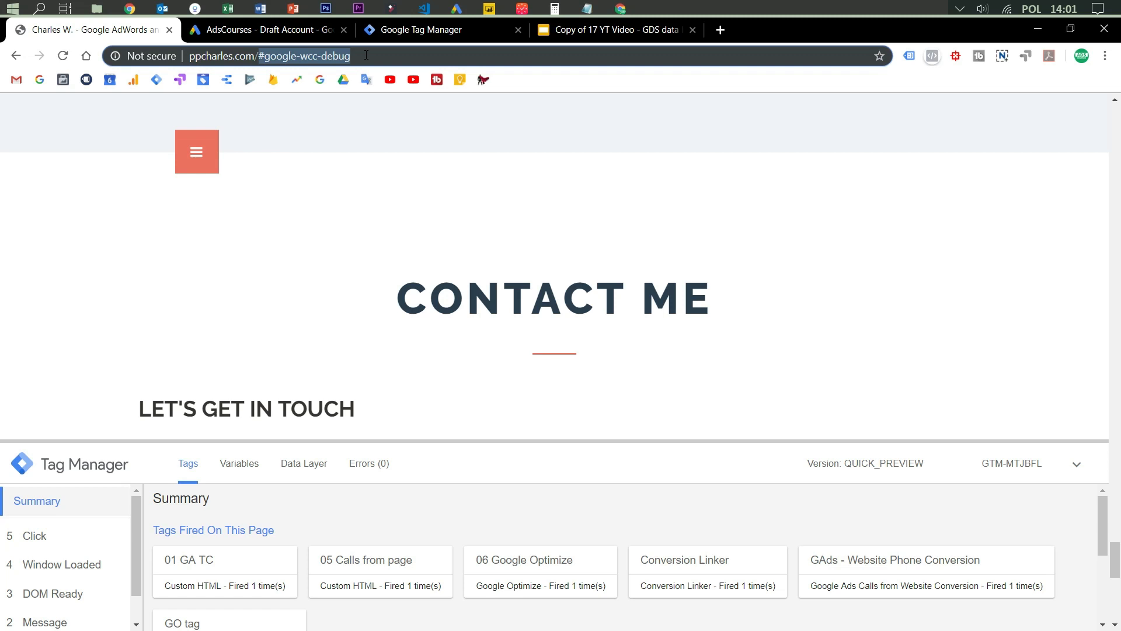
{"action": "key", "text": "Return"}
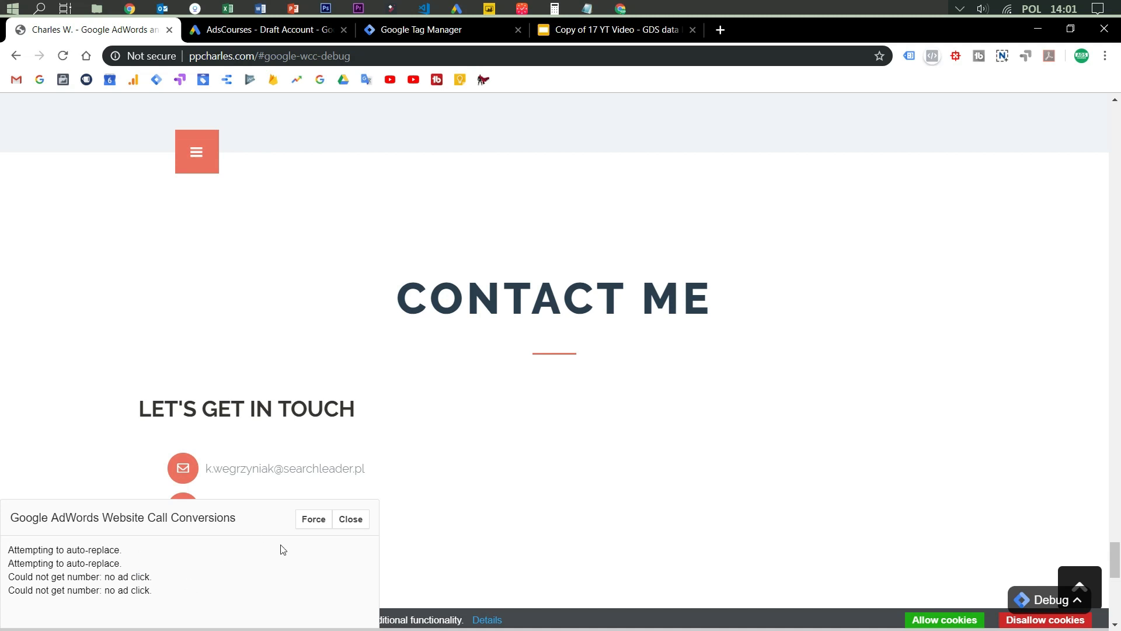
{"action": "left_click", "coordinate": [313, 520]}
{"action": "scroll", "coordinate": [396, 441], "scroll_direction": "down", "scroll_amount": 1}
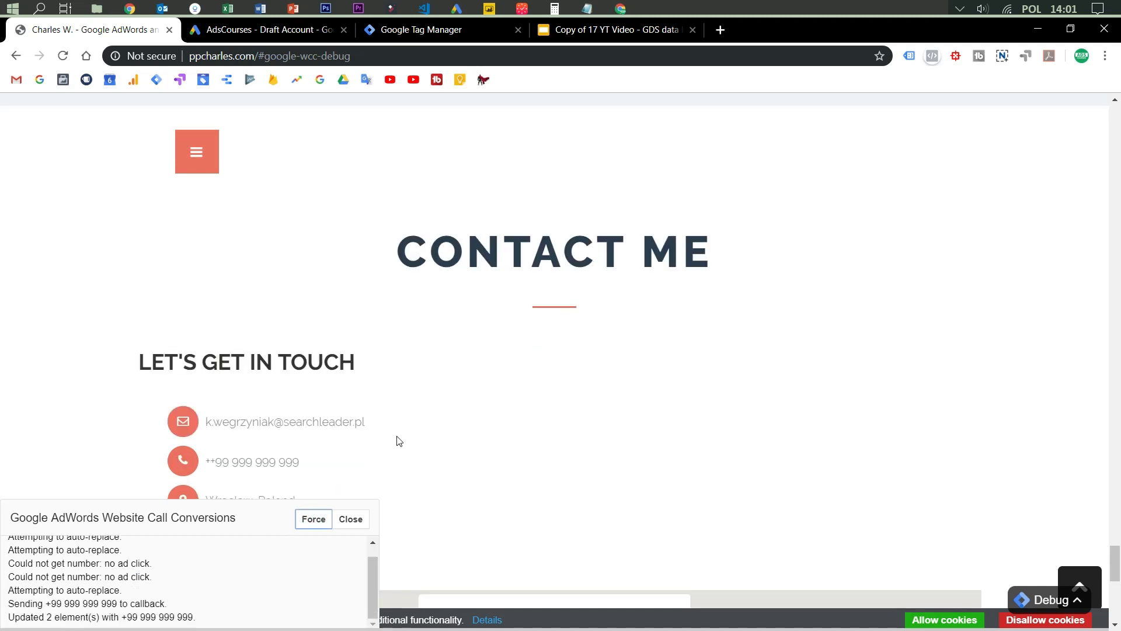
{"action": "left_click_drag", "start_coordinate": [207, 462], "coordinate": [298, 463]}
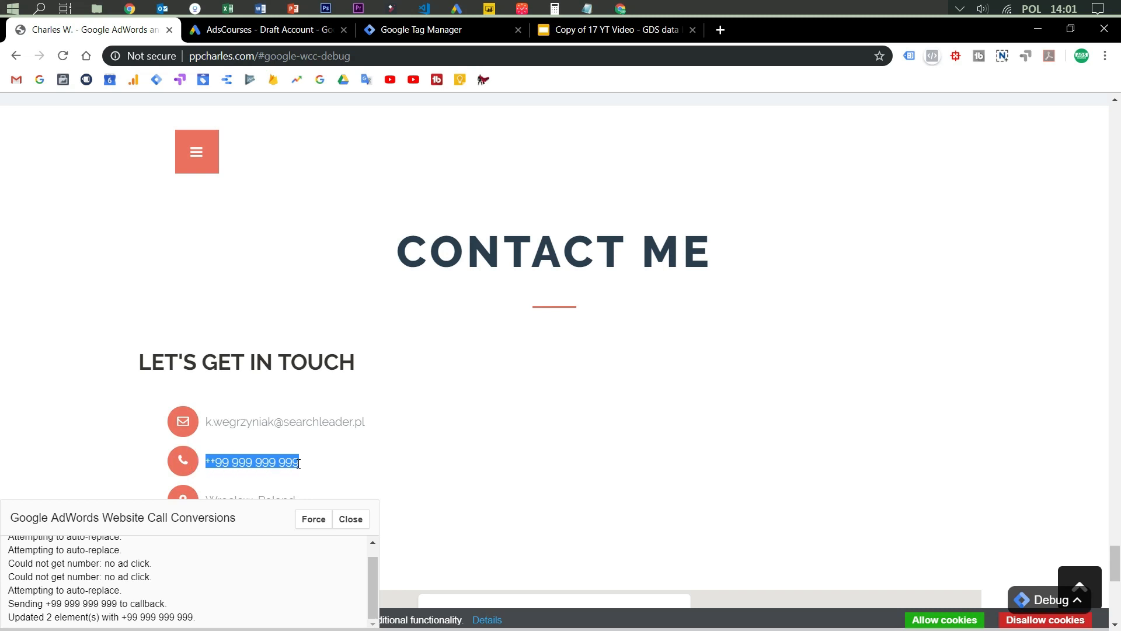